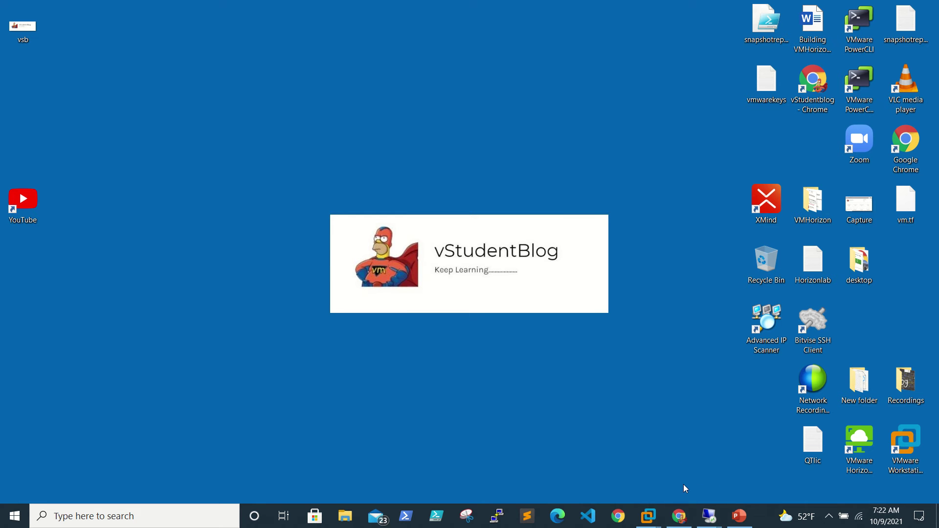
# Switch to the vSphere Client in Chrome and review the existing snapshots of the w10 virtual machine
pyautogui.click(679, 516)
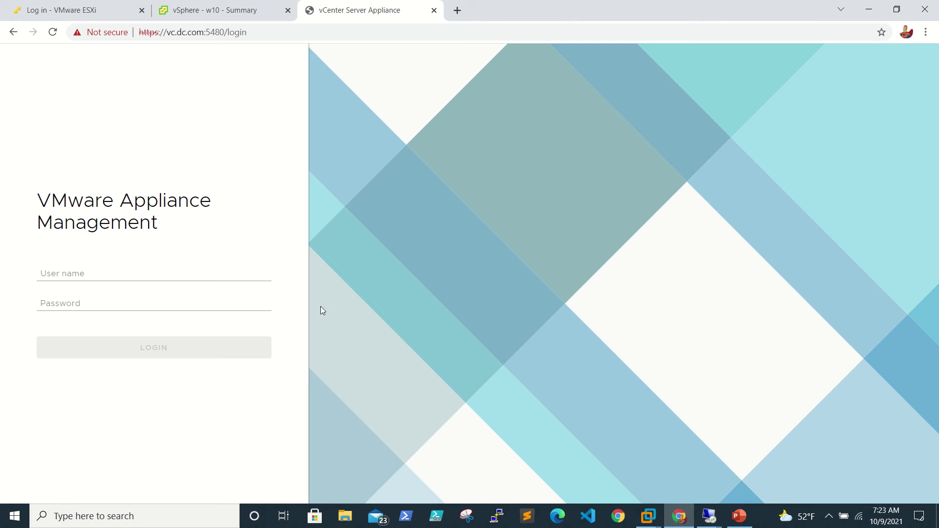
pyautogui.click(216, 10)
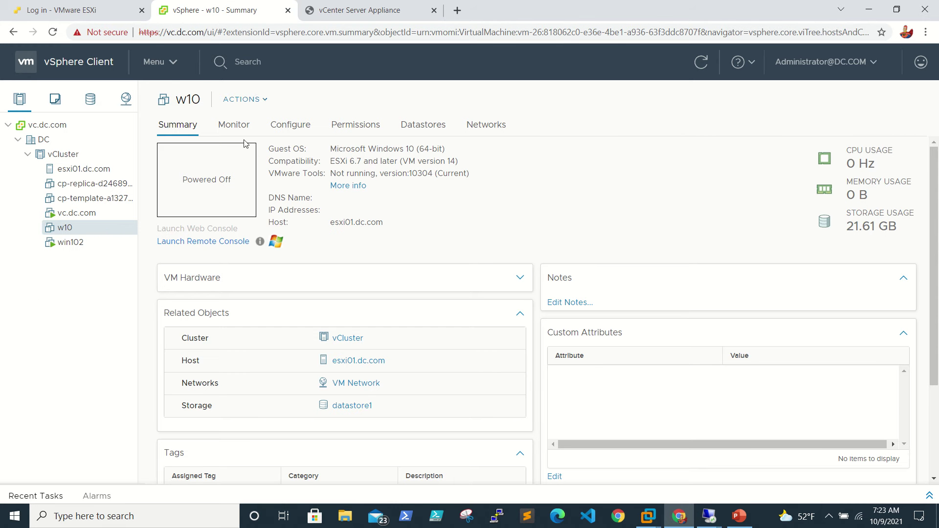
pyautogui.click(262, 100)
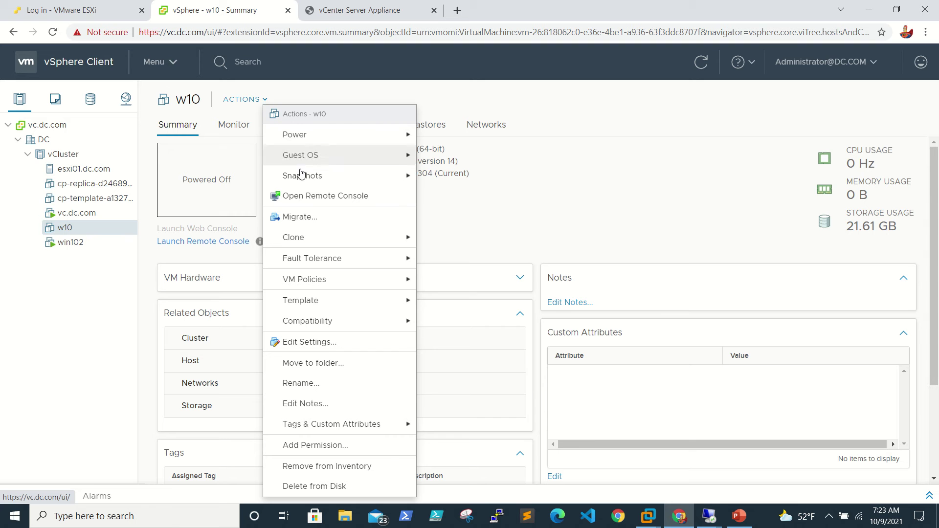
pyautogui.moveTo(301, 174)
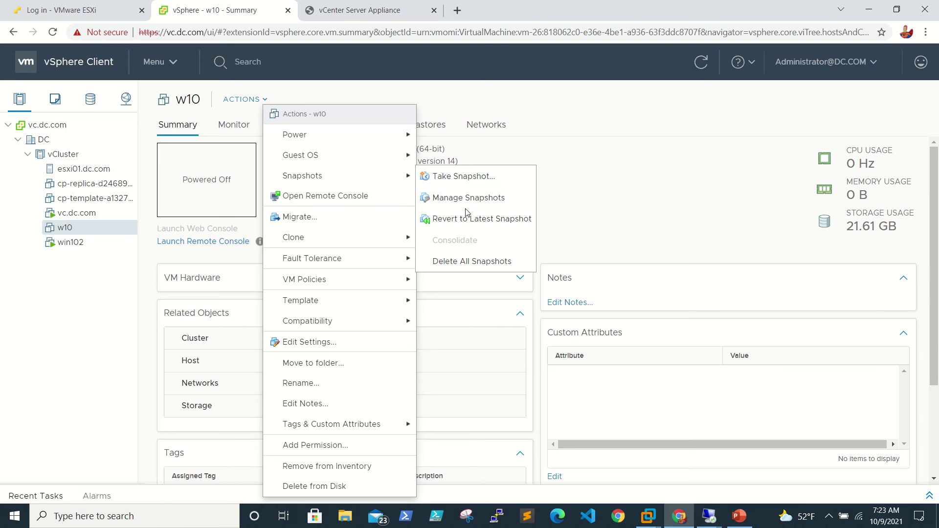
pyautogui.click(447, 198)
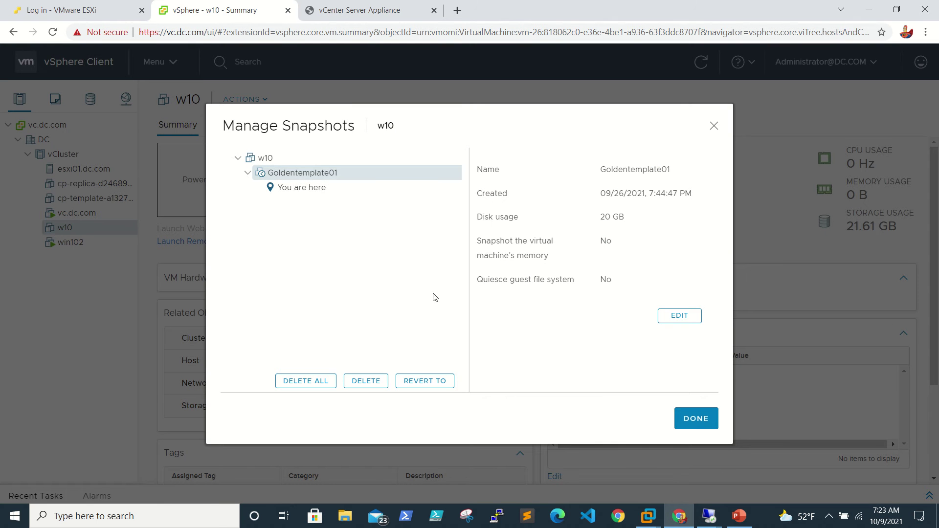
pyautogui.click(682, 417)
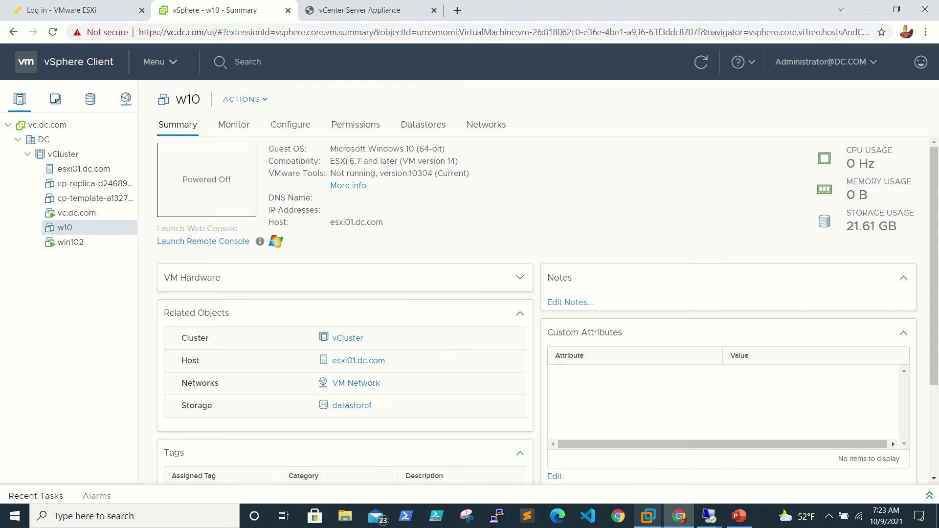
# Switch to the 192.168.0.44 remote desktop, close the extra Horizon login page, and view the w10floatingpool machines and summary
pyautogui.moveTo(663, 525)
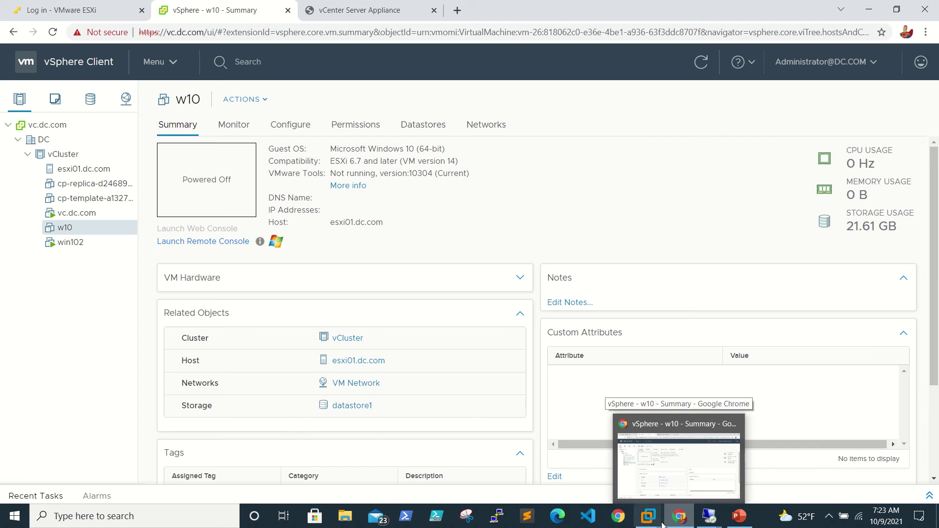
pyautogui.moveTo(709, 518)
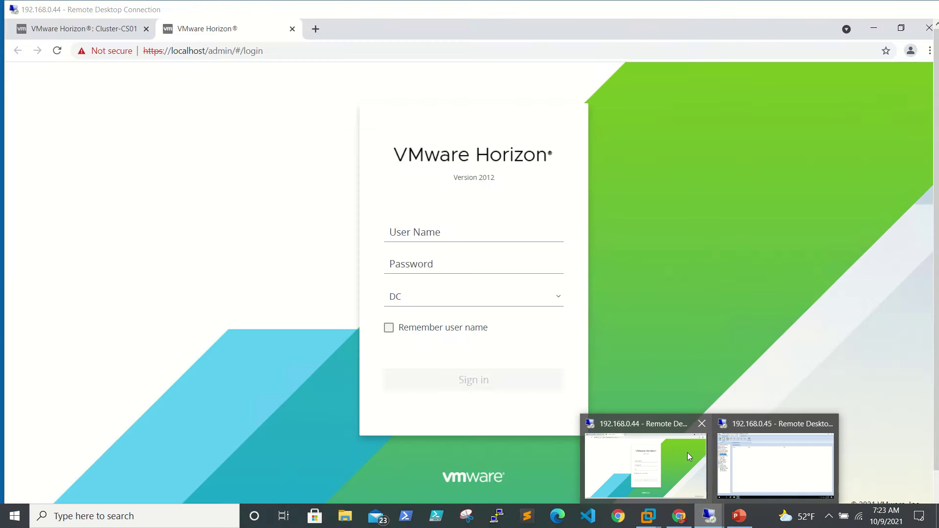
pyautogui.click(687, 454)
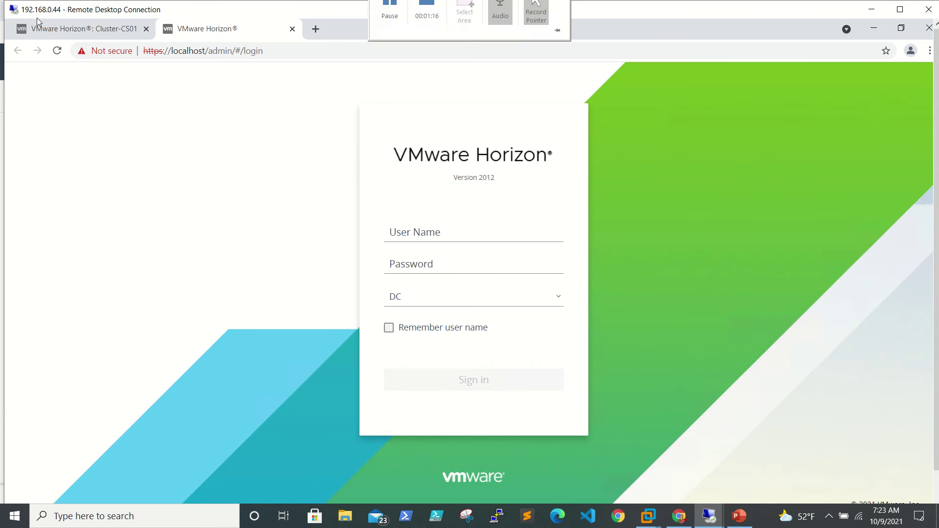
pyautogui.click(292, 29)
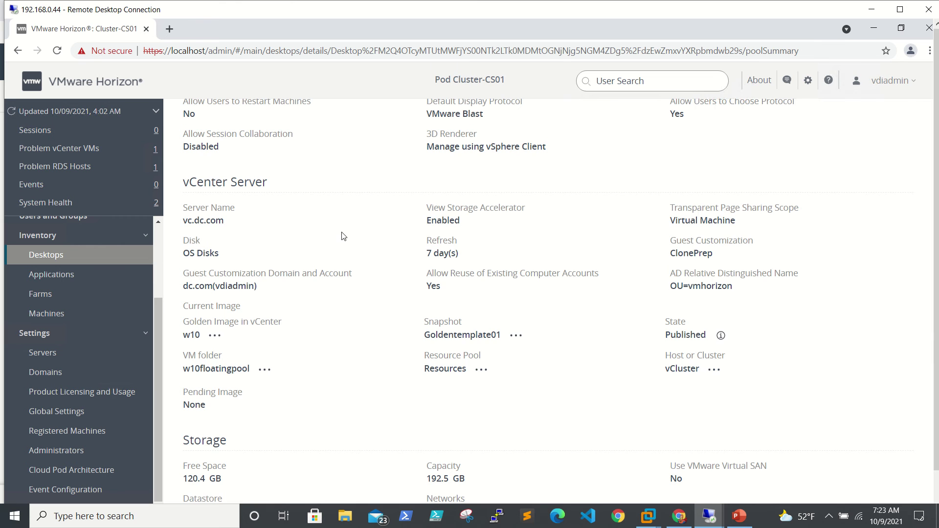
pyautogui.scroll(10, 343, 236)
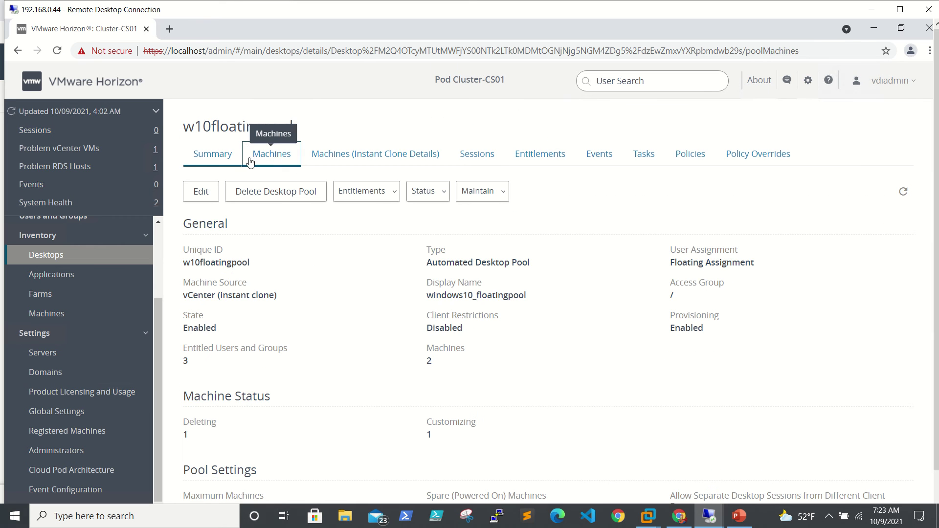
pyautogui.click(270, 153)
pyautogui.click(210, 155)
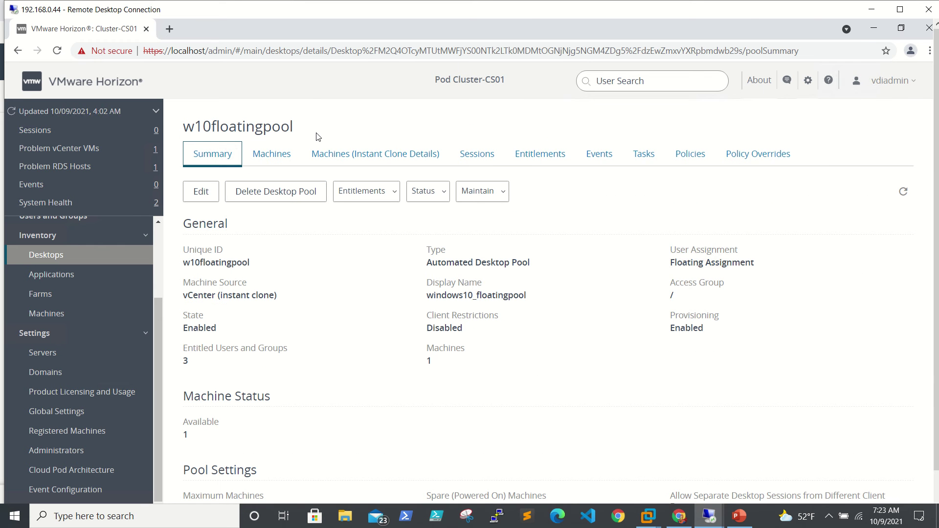
# Examine the full paths of the pool's golden image and snapshot, and the explanation of the current image state
pyautogui.scroll(-10, 357, 281)
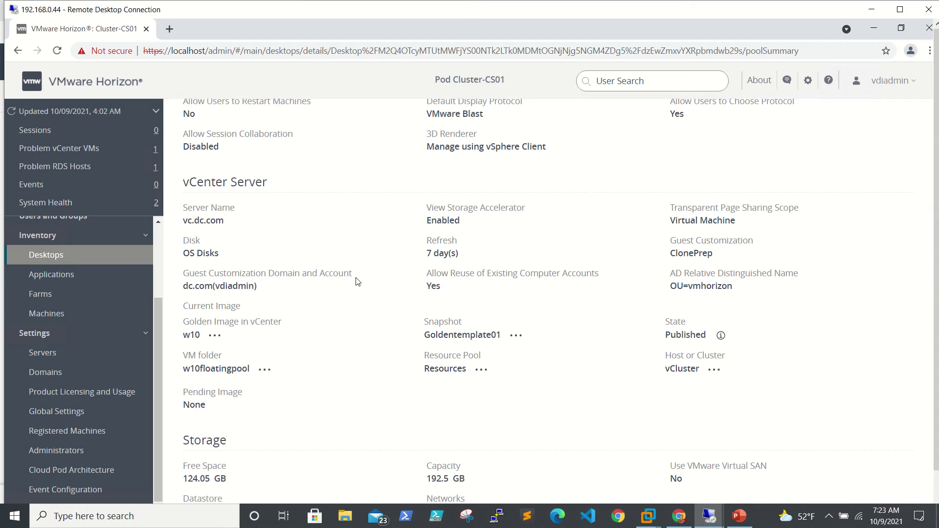
pyautogui.click(218, 337)
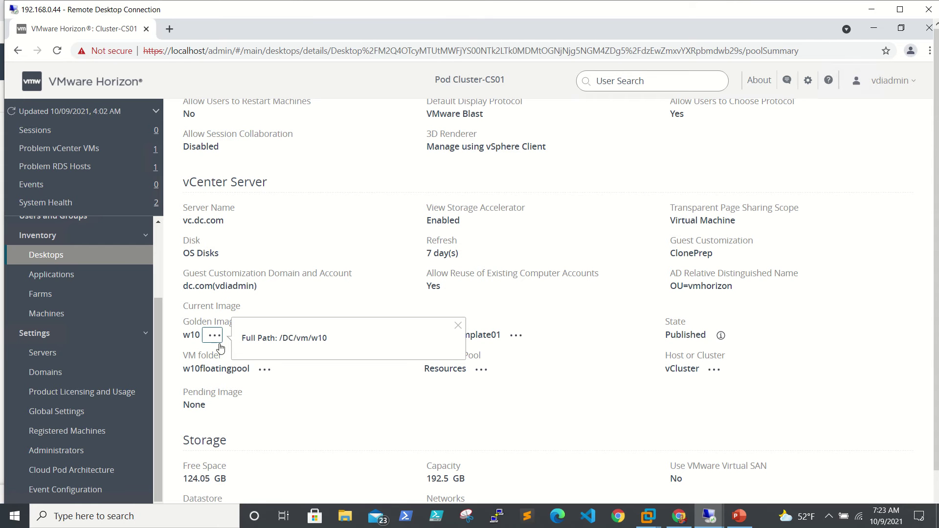
pyautogui.click(356, 392)
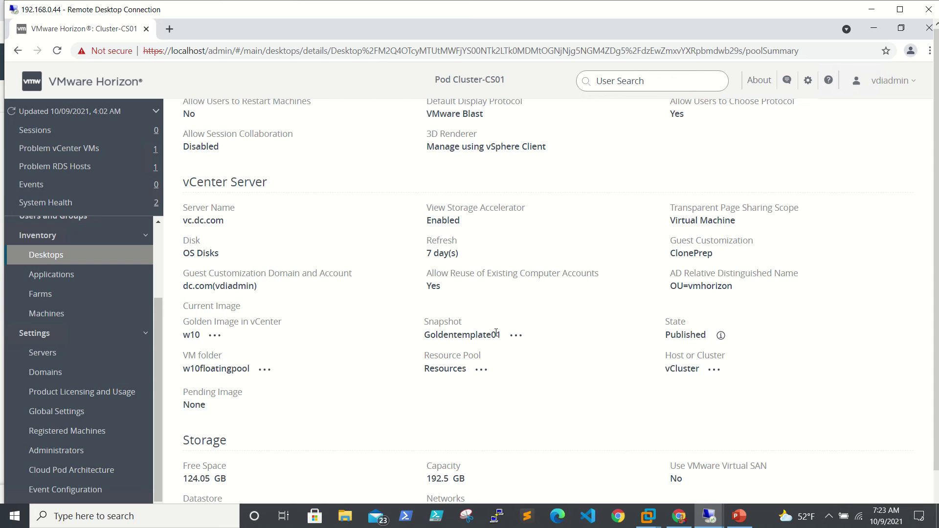
pyautogui.click(520, 338)
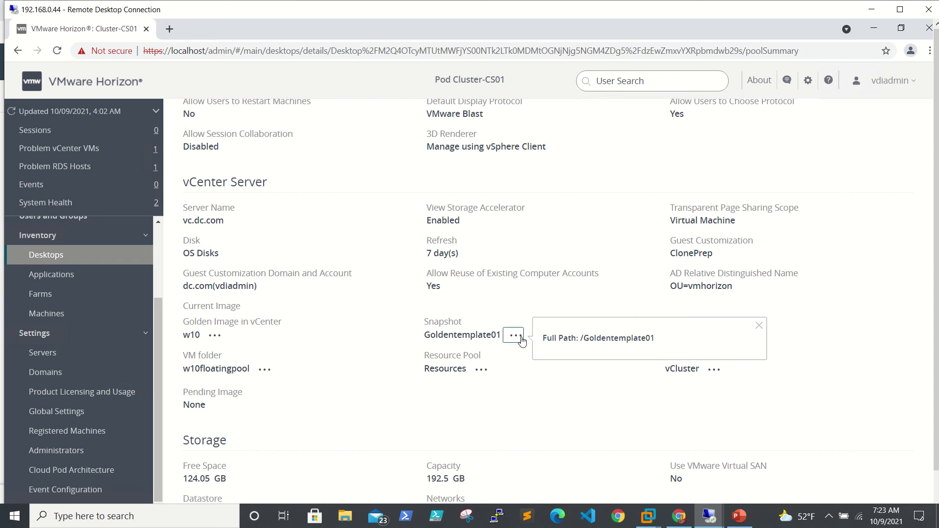
pyautogui.click(597, 397)
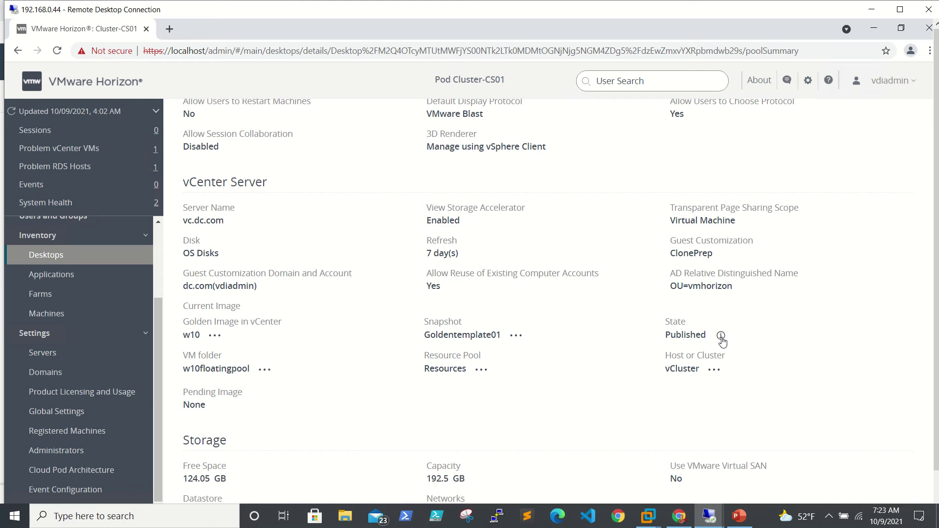
pyautogui.click(722, 339)
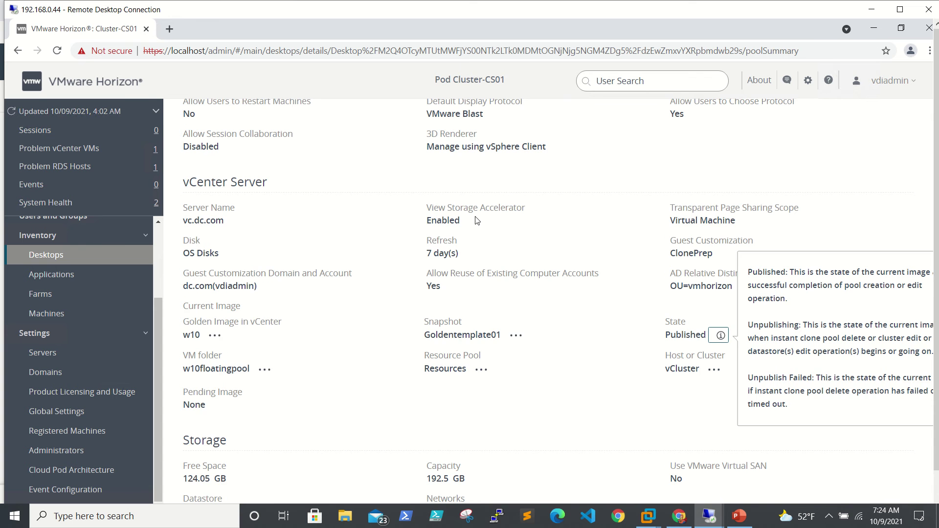
pyautogui.scroll(6, 477, 220)
pyautogui.scroll(-5, 476, 220)
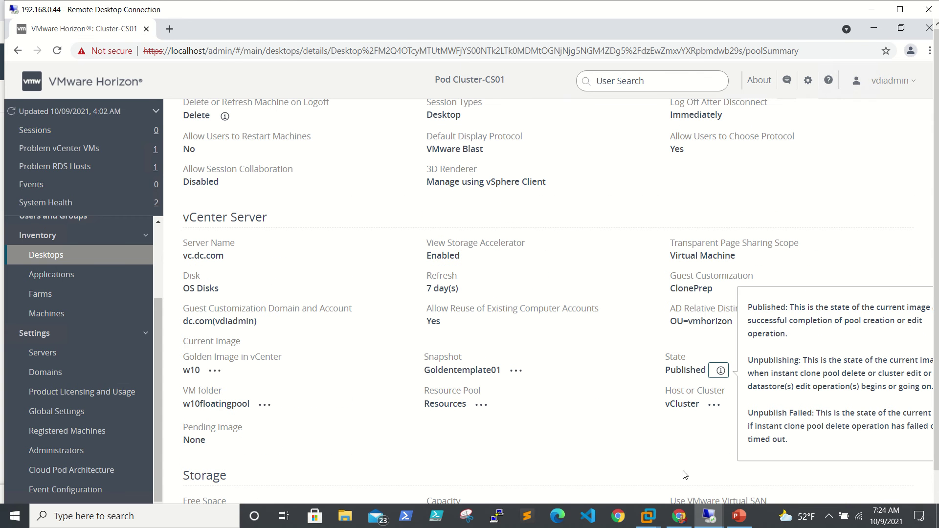
# Switch back to the vSphere Client in Chrome and power on the w10 virtual machine
pyautogui.click(688, 518)
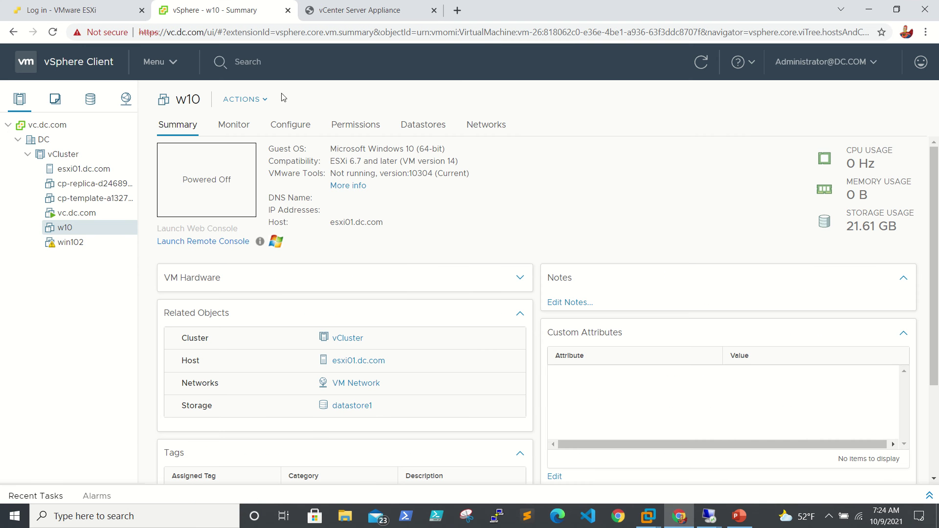
pyautogui.click(267, 102)
pyautogui.moveTo(293, 135)
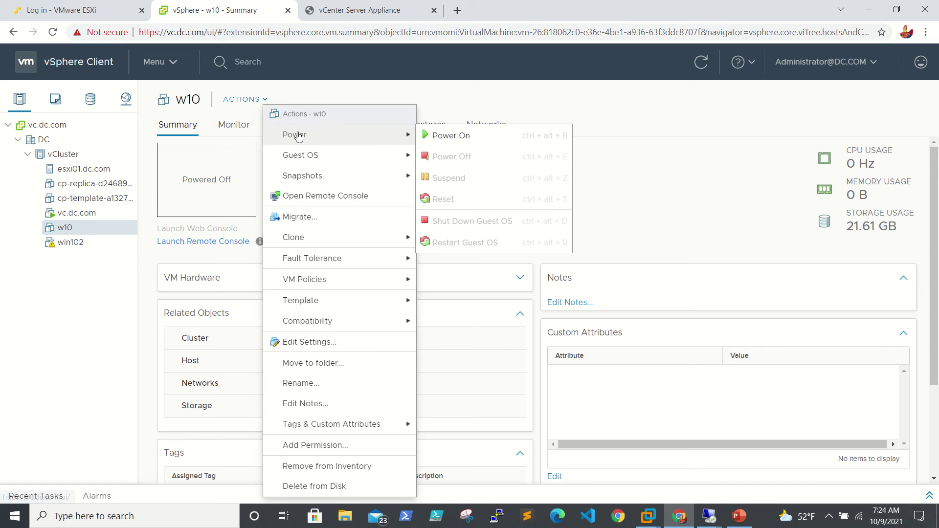
pyautogui.click(442, 136)
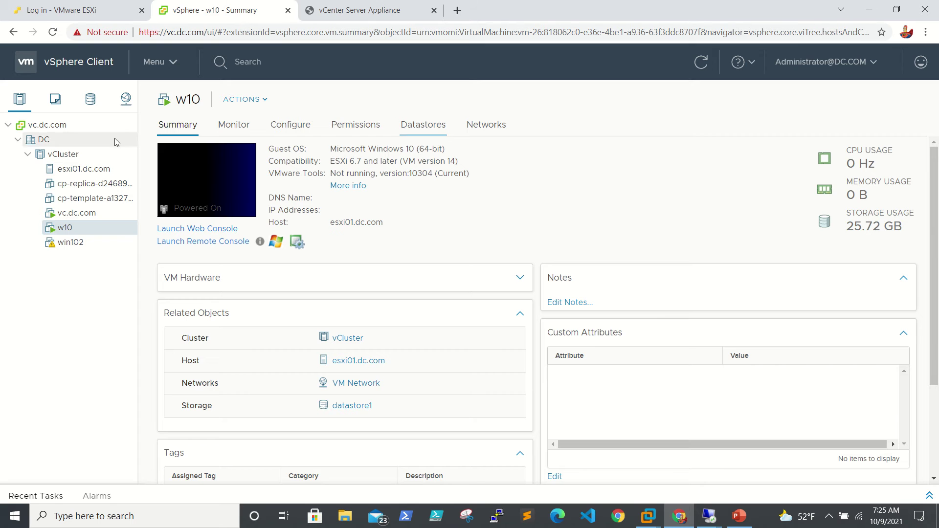
# Launch the web console of w10 and sign in to Windows with the domain administrator account's password
pyautogui.click(205, 230)
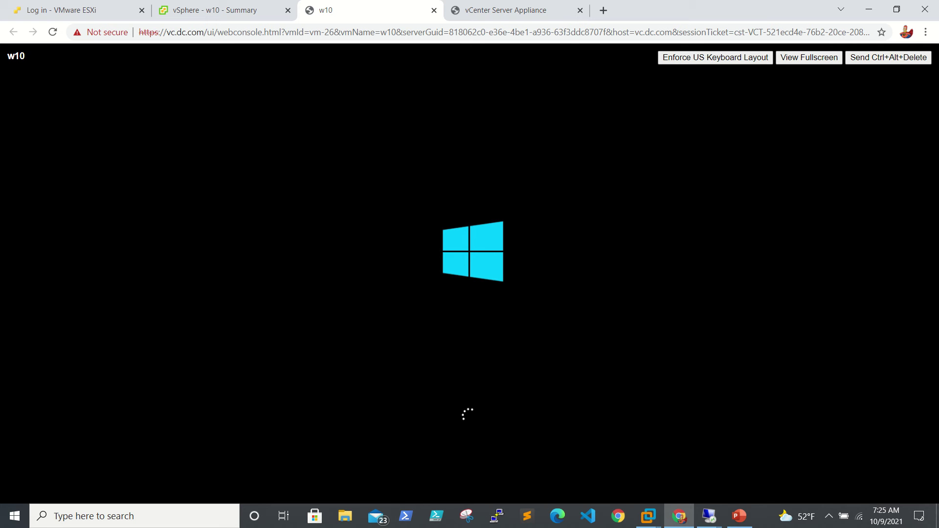
pyautogui.click(394, 22)
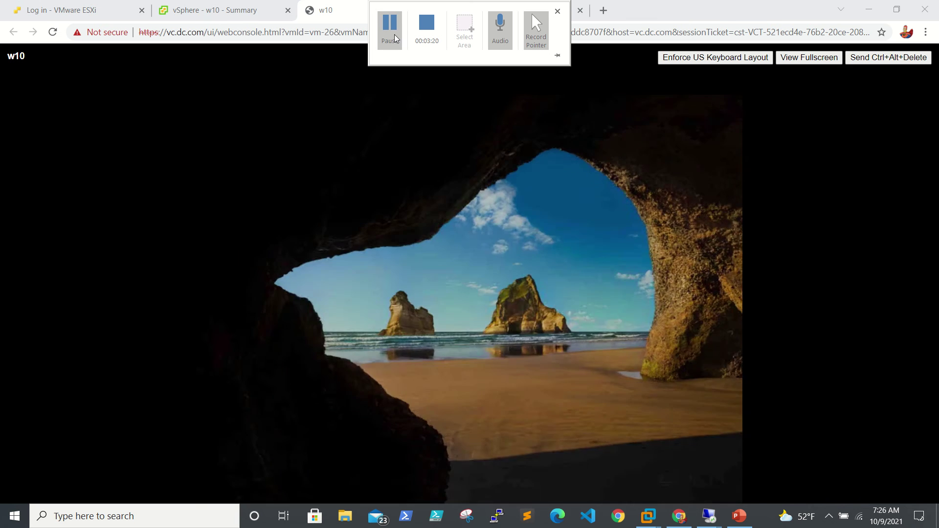
pyautogui.click(492, 252)
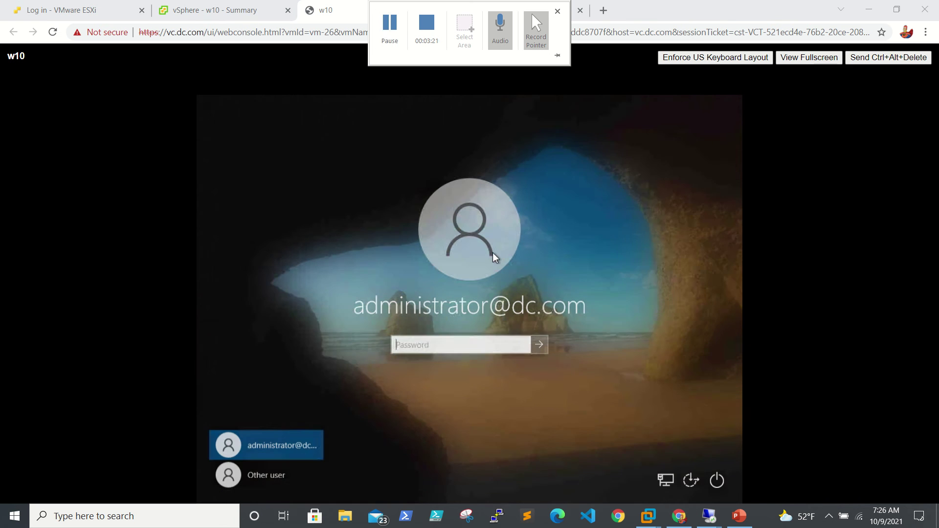
pyautogui.click(469, 345)
pyautogui.write('********')
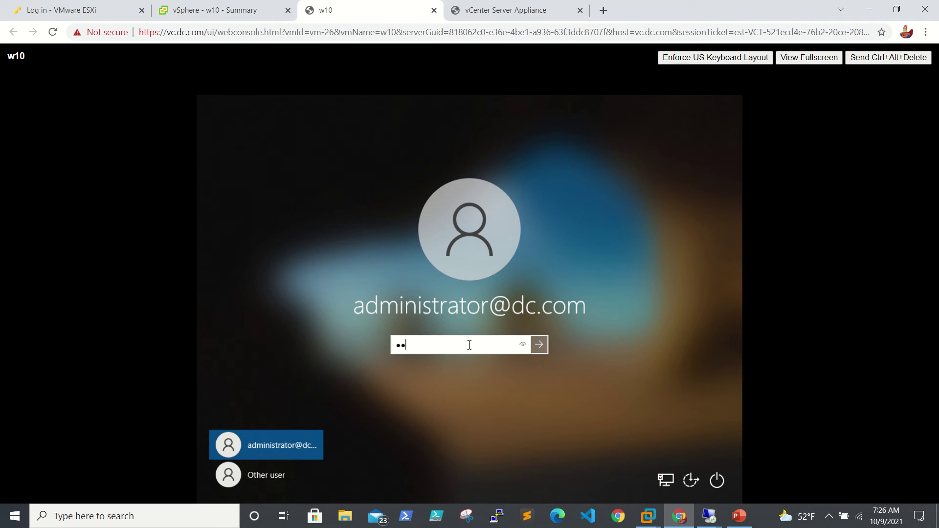
pyautogui.press('Return')
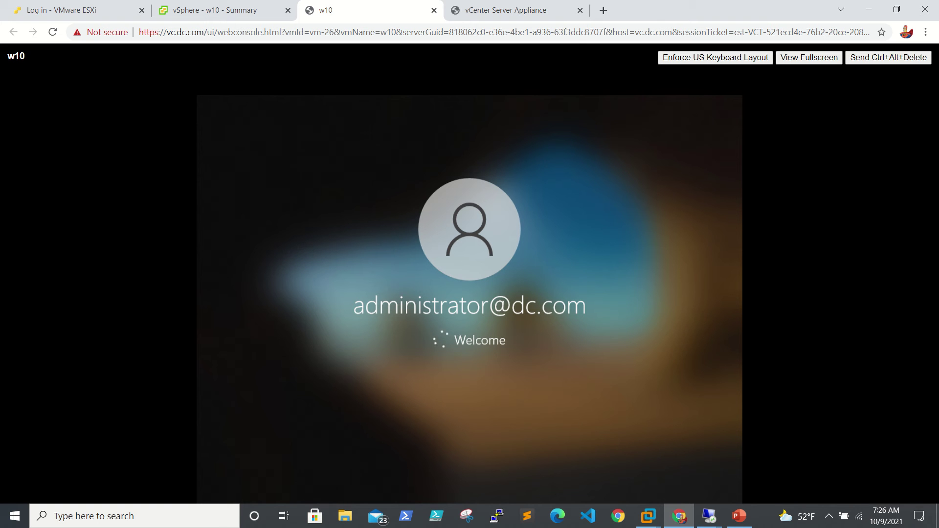
# Open the c:\temp folder inside the w10 virtual machine through the Run dialog
pyautogui.moveTo(387, 14)
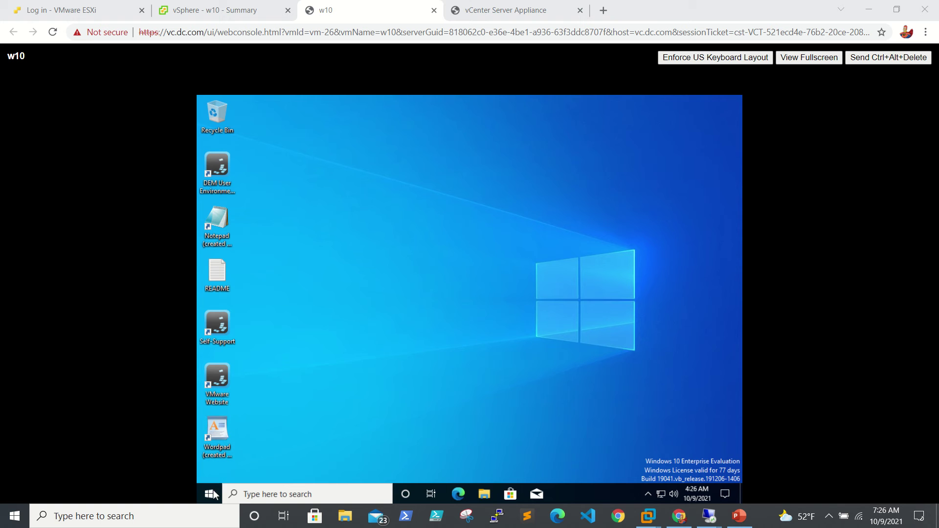
pyautogui.rightClick(210, 495)
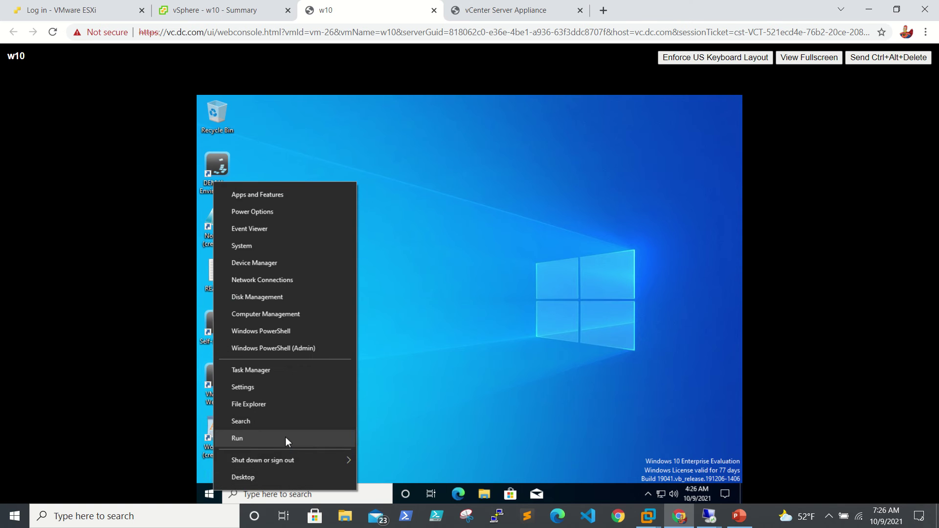
pyautogui.click(286, 437)
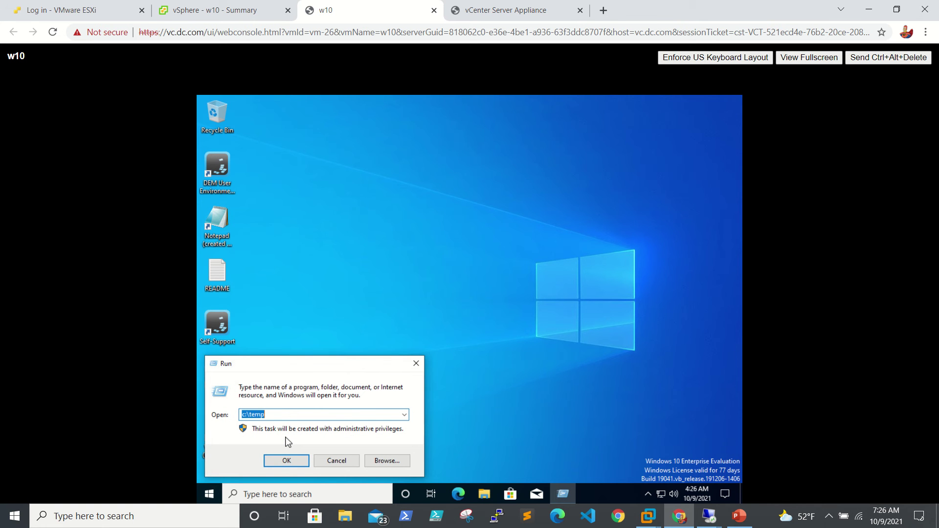
pyautogui.press('Return')
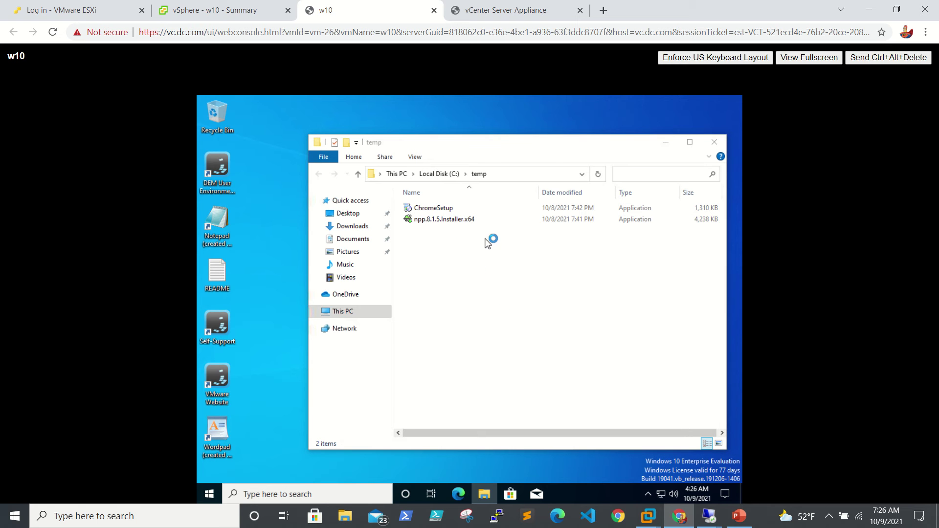
# Install Notepad++ v8.1.5 from the temp folder with English and the default settings, without running it at the end
pyautogui.click(441, 222)
pyautogui.doubleClick(441, 223)
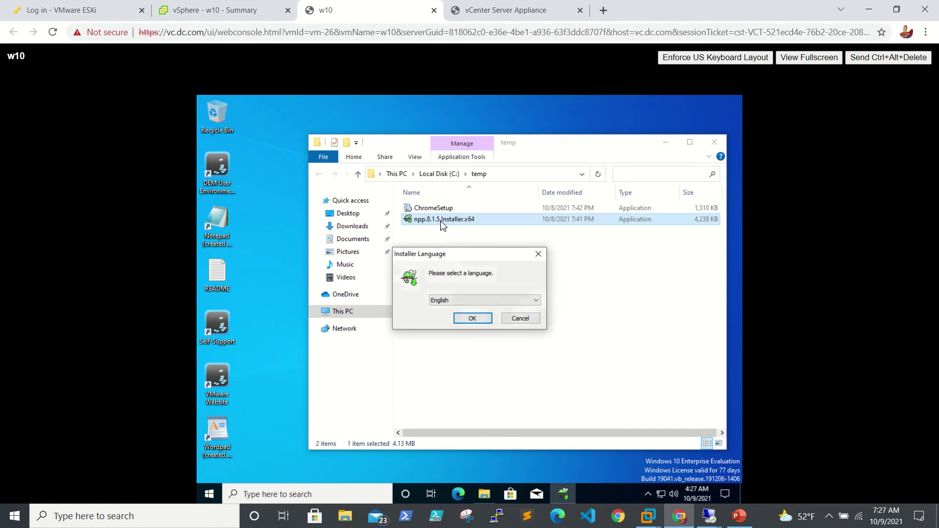
pyautogui.click(478, 321)
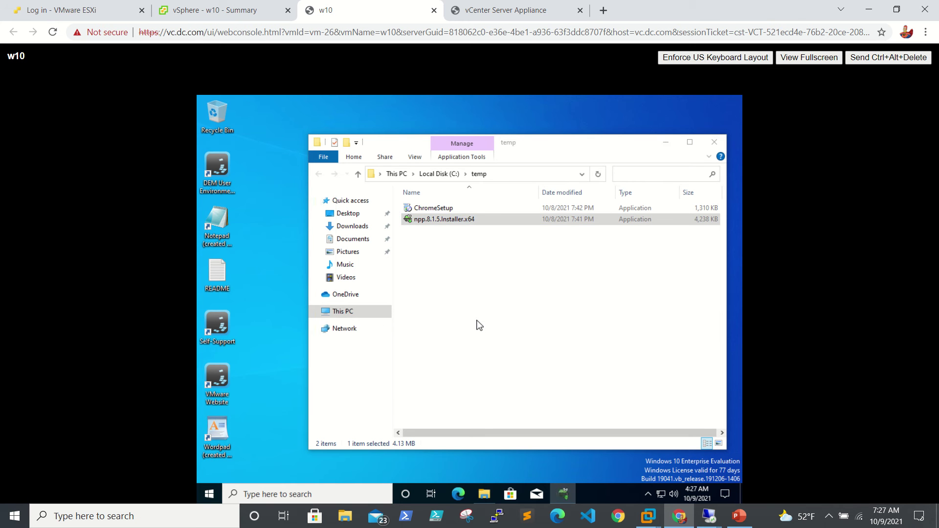
pyautogui.click(531, 376)
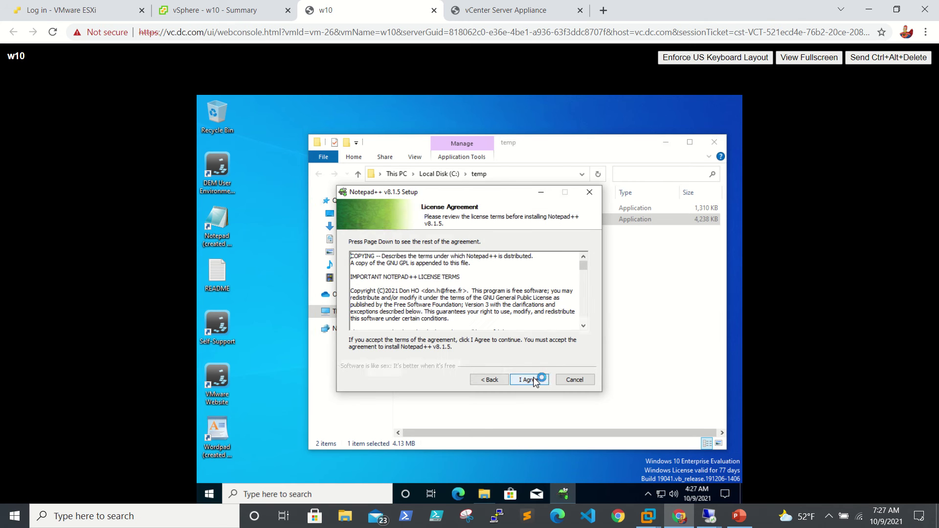
pyautogui.click(533, 377)
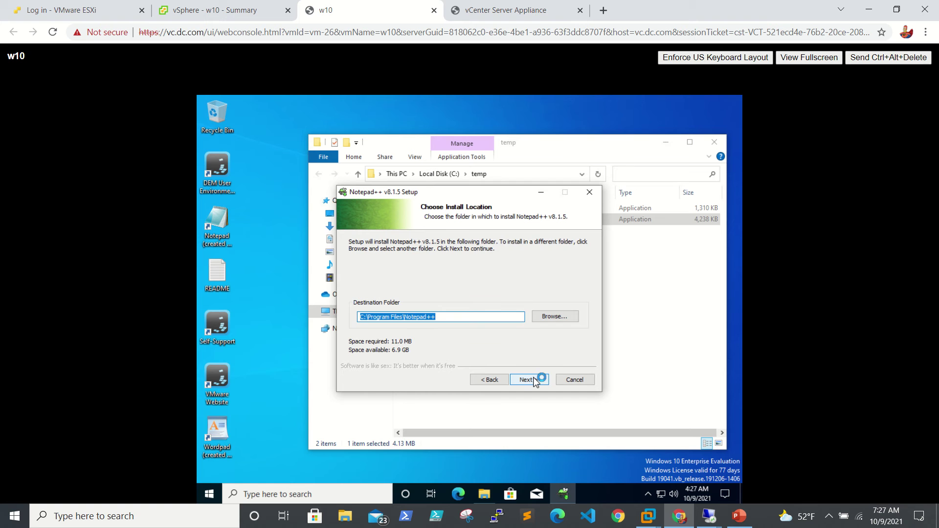
pyautogui.click(533, 377)
pyautogui.click(533, 377)
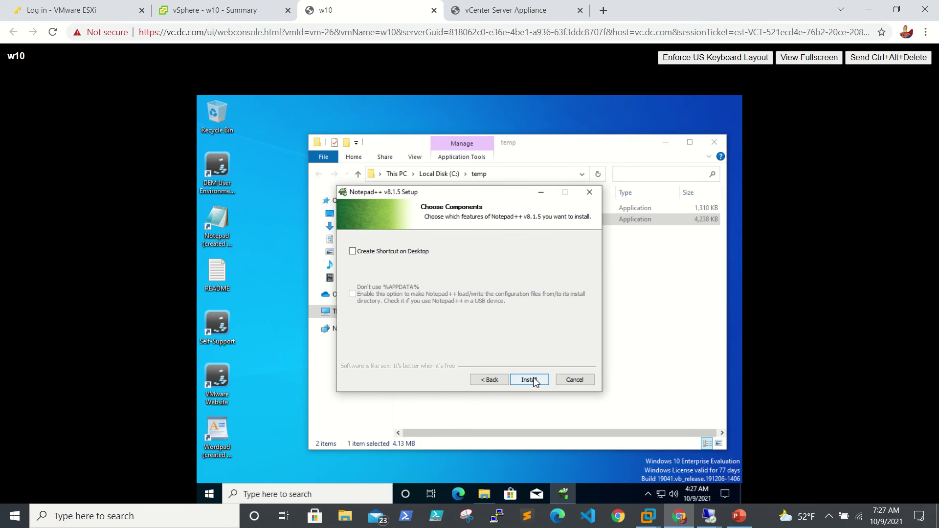
pyautogui.click(534, 378)
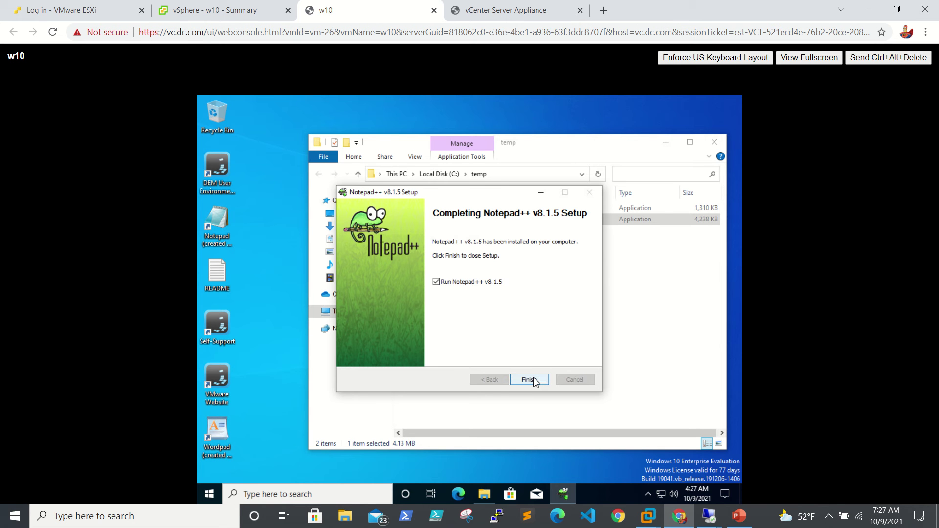
pyautogui.click(470, 282)
pyautogui.click(528, 380)
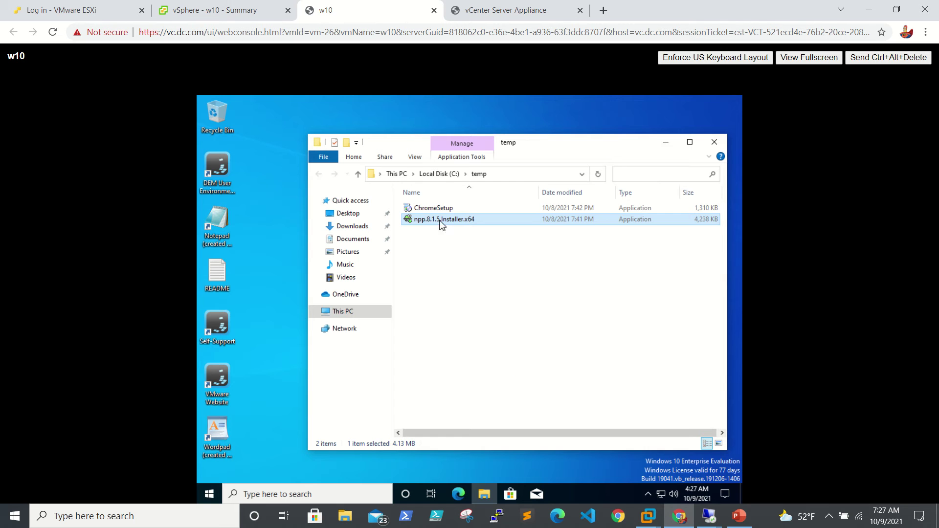
# Start the ChromeSetup installer and, while it runs, search for "note" to launch Notepad++ as a test, closing it again
pyautogui.doubleClick(436, 209)
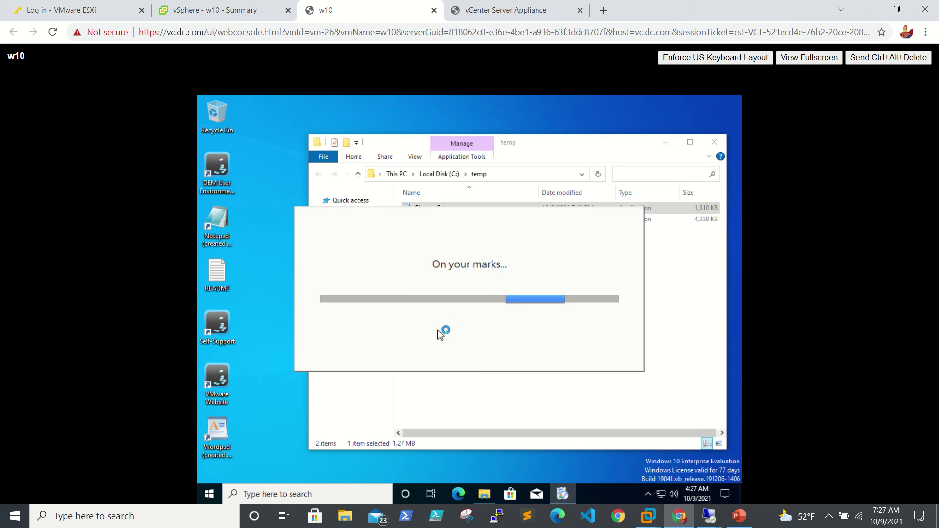
pyautogui.click(209, 494)
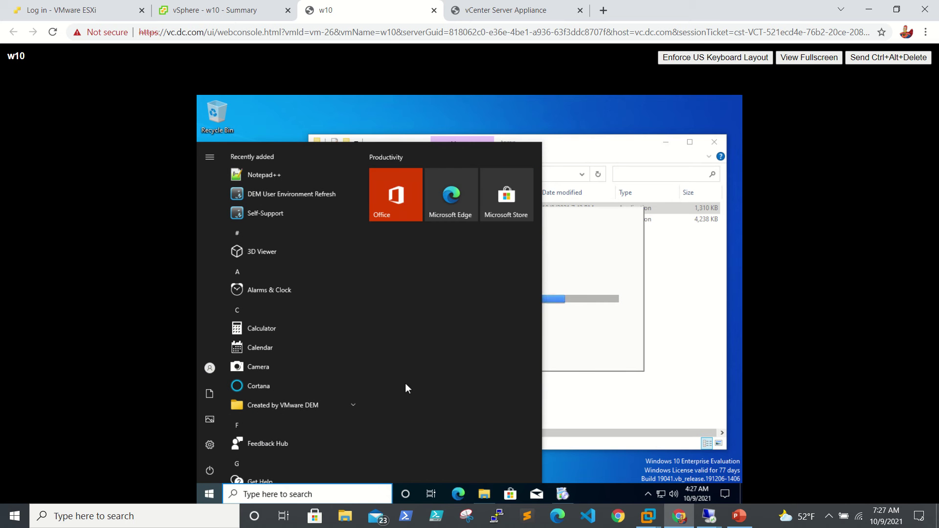
pyautogui.click(664, 414)
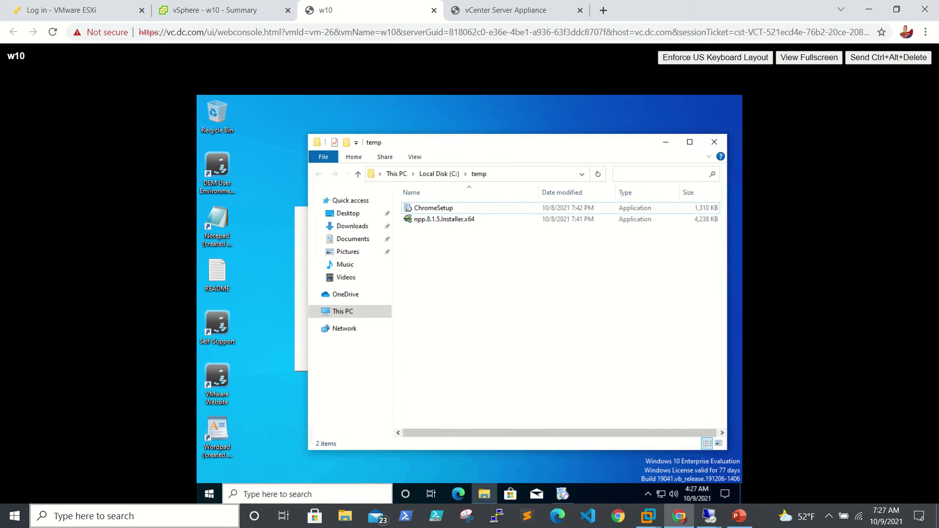
pyautogui.click(210, 495)
pyautogui.write('note')
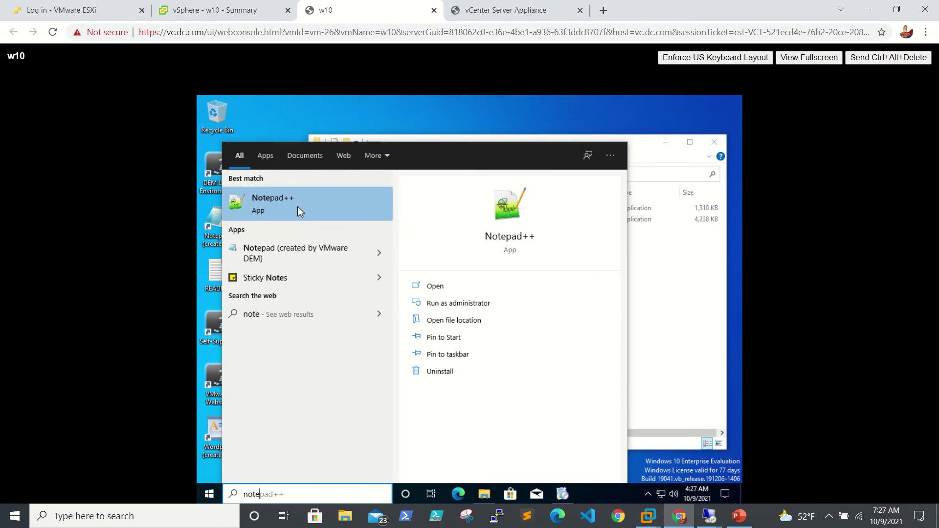
pyautogui.click(298, 206)
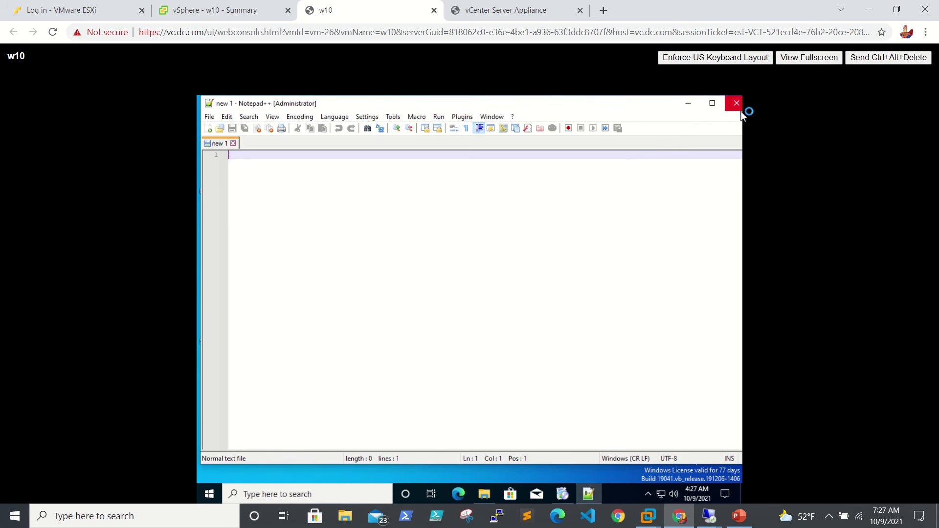
pyautogui.click(736, 104)
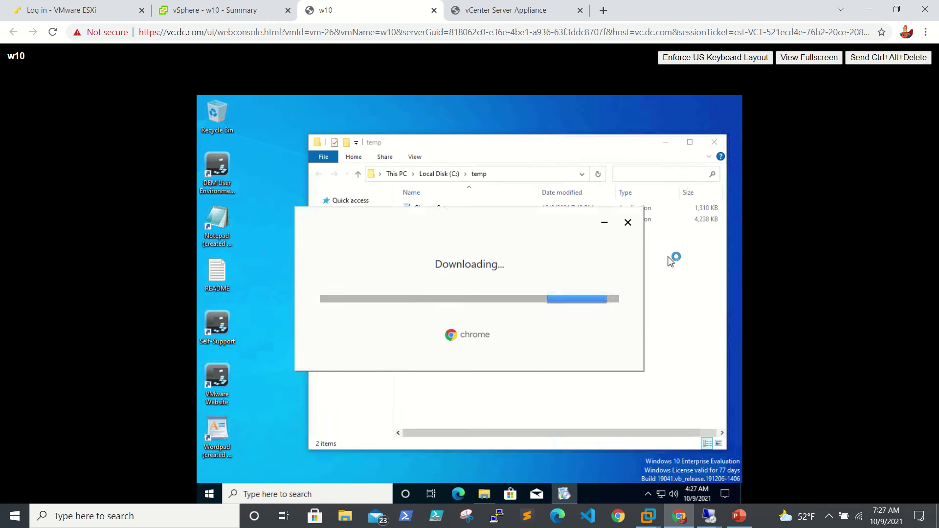
# Close the temp folder window and, once Chrome is installed, its welcome window inside w10
pyautogui.click(714, 142)
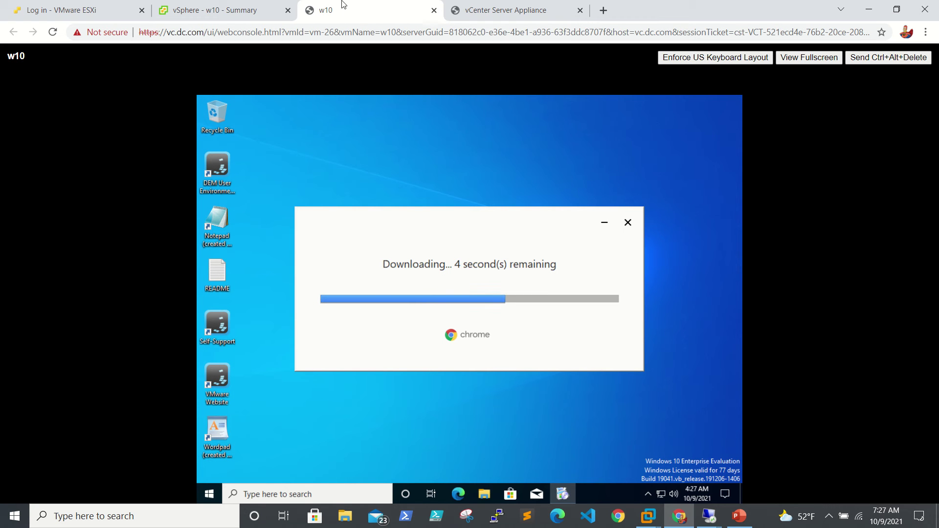
pyautogui.moveTo(407, 4)
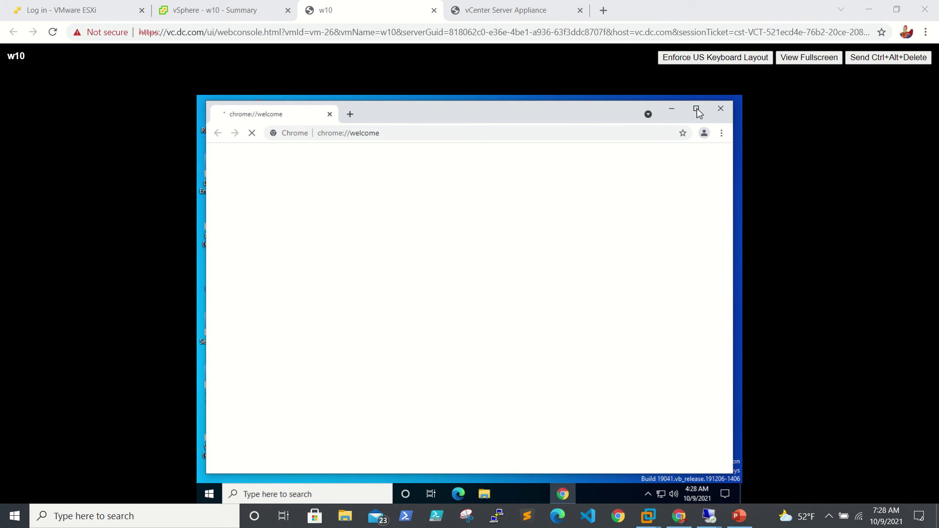
pyautogui.click(721, 109)
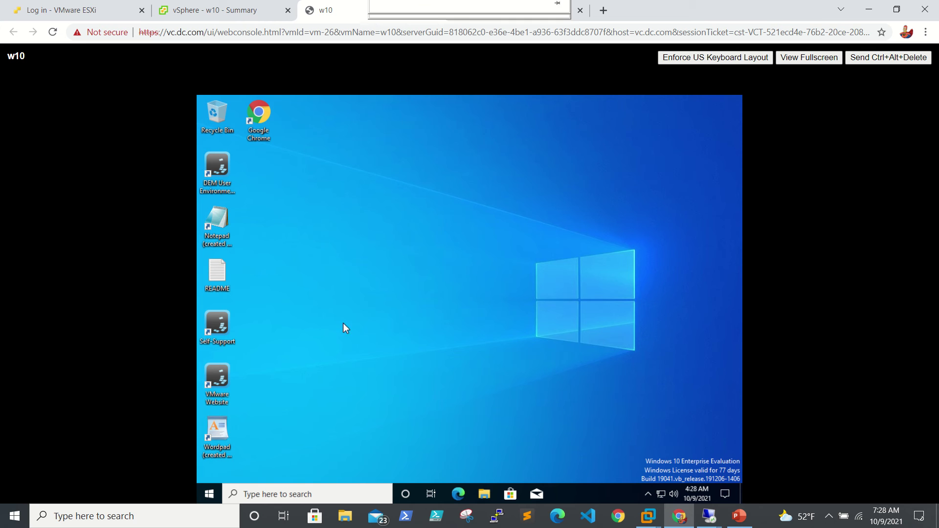
# Shut down Windows in the w10 virtual machine, close its web console and refresh its status in the vSphere Client
pyautogui.rightClick(209, 494)
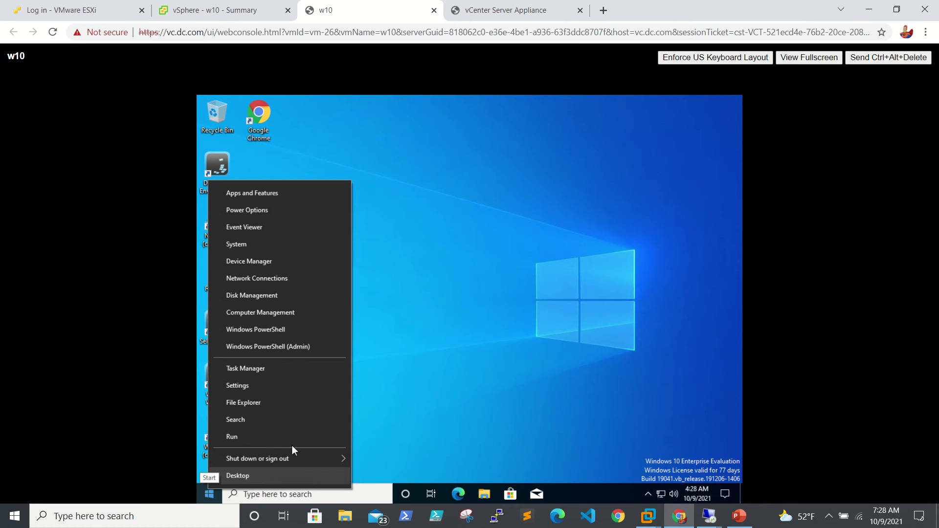
pyautogui.moveTo(296, 460)
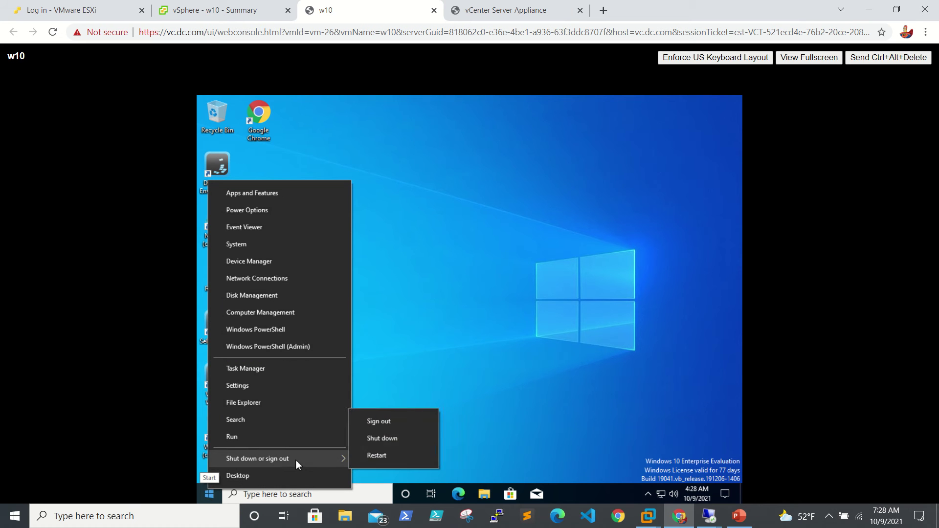
pyautogui.click(399, 437)
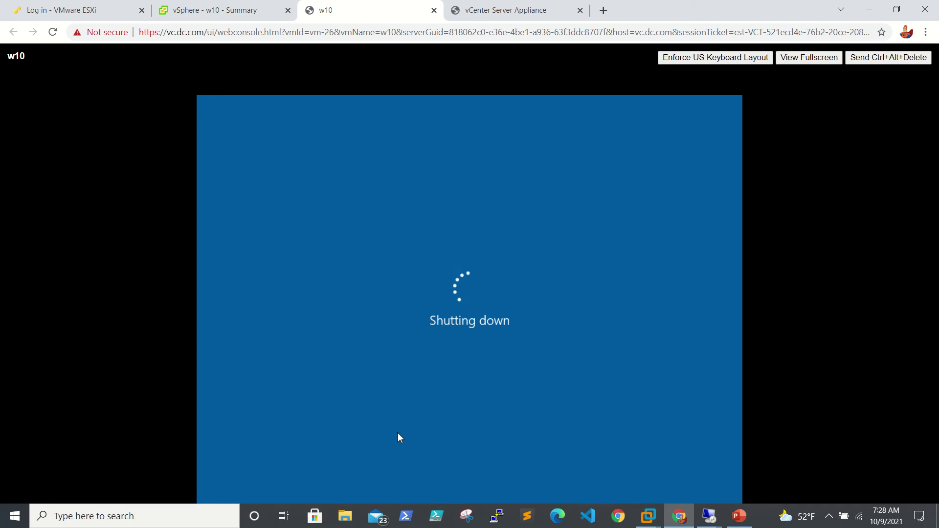
pyautogui.click(435, 10)
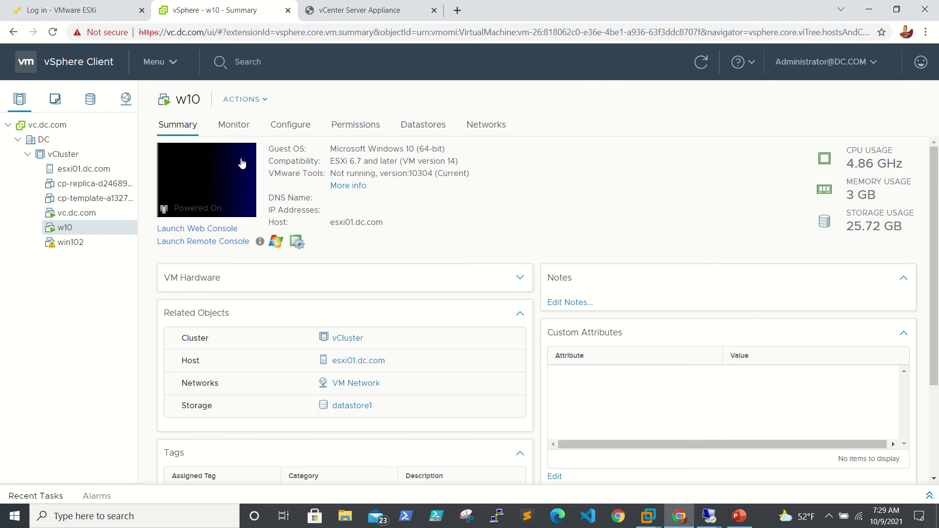
pyautogui.click(699, 63)
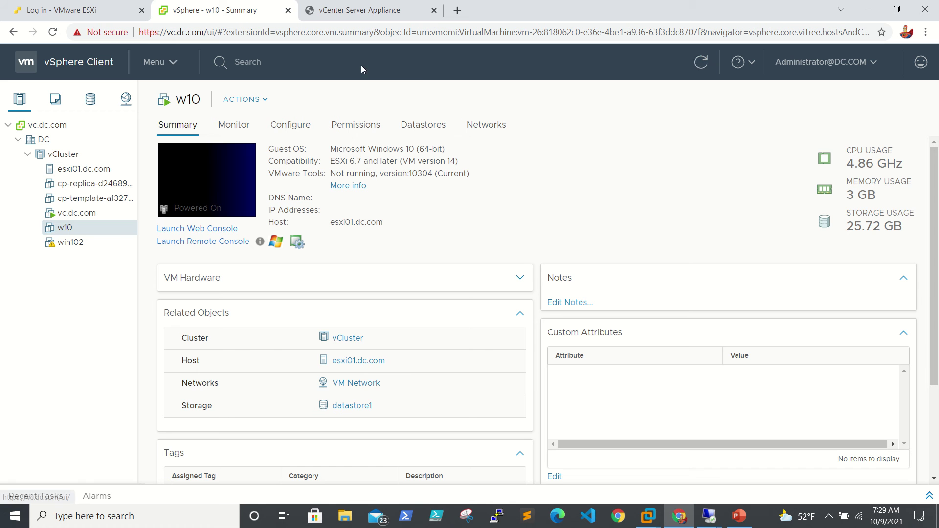
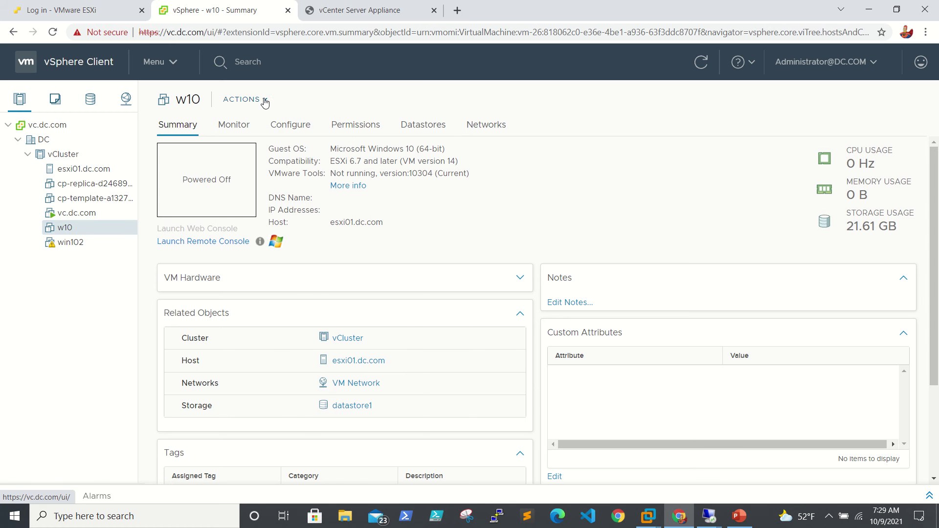
# Take a snapshot of the powered-off w10 virtual machine, using GM_C_NPP as both name and description
pyautogui.moveTo(340, 176)
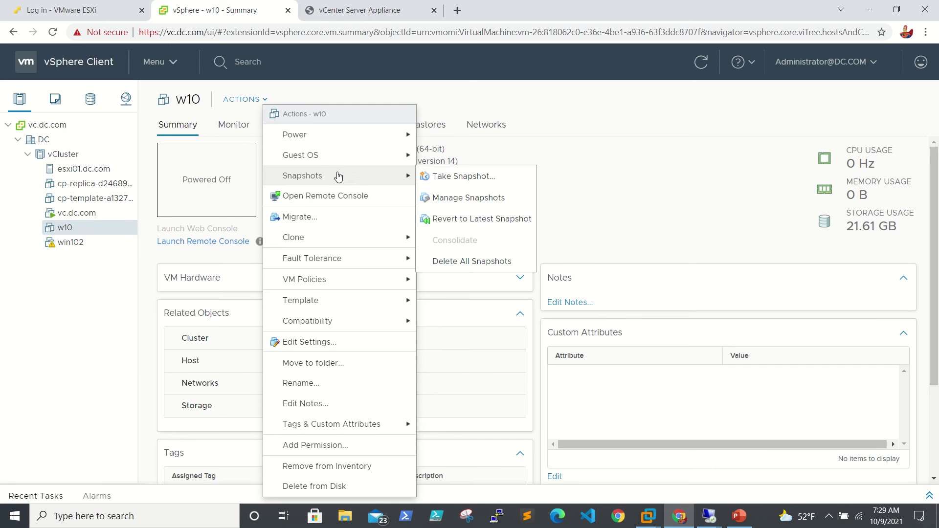
pyautogui.click(445, 176)
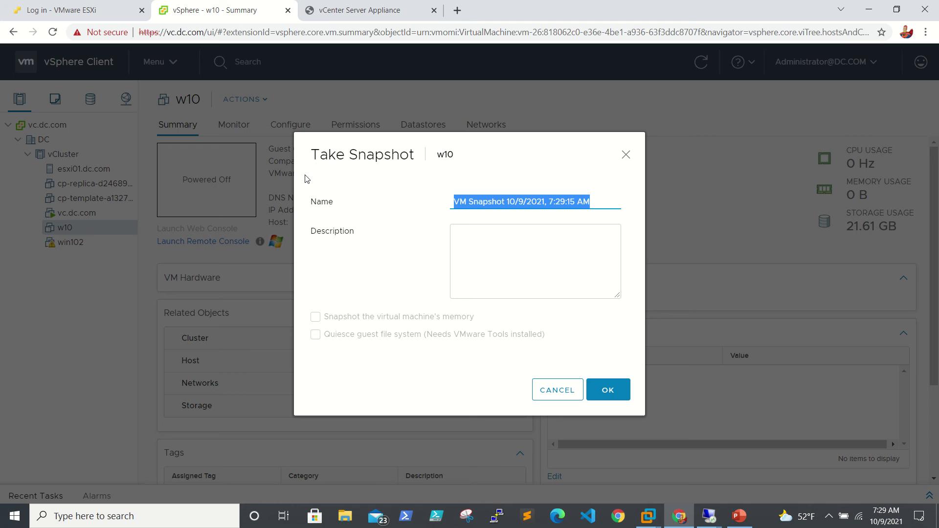
pyautogui.write('GM')
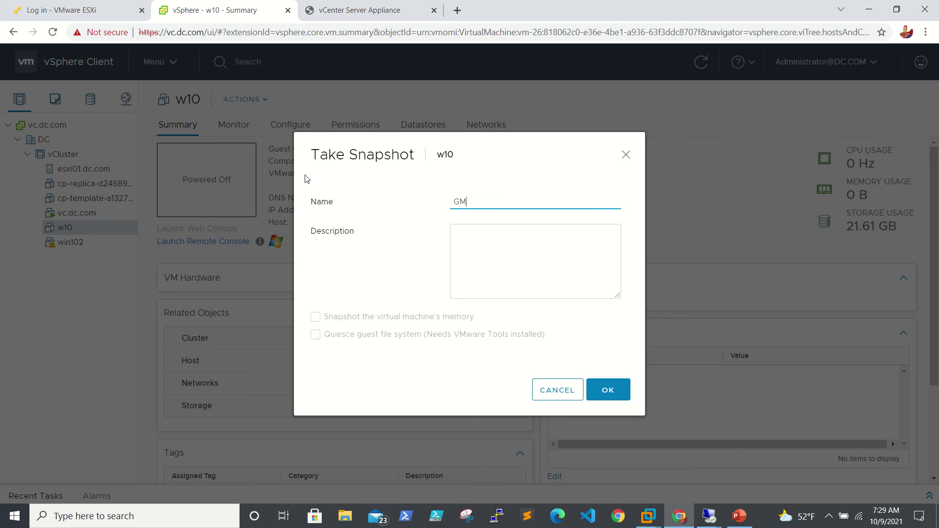
pyautogui.write('_C_NPP')
pyautogui.hotkey('shift', 'Left')
pyautogui.hotkey('shift', 'Left')
pyautogui.hotkey('shift', 'Left')
pyautogui.hotkey('shift', 'Left')
pyautogui.hotkey('shift', 'Left')
pyautogui.hotkey('shift', 'Left')
pyautogui.hotkey('shift', 'Left')
pyautogui.hotkey('shift', 'Left')
pyautogui.hotkey('ctrl', 'c')
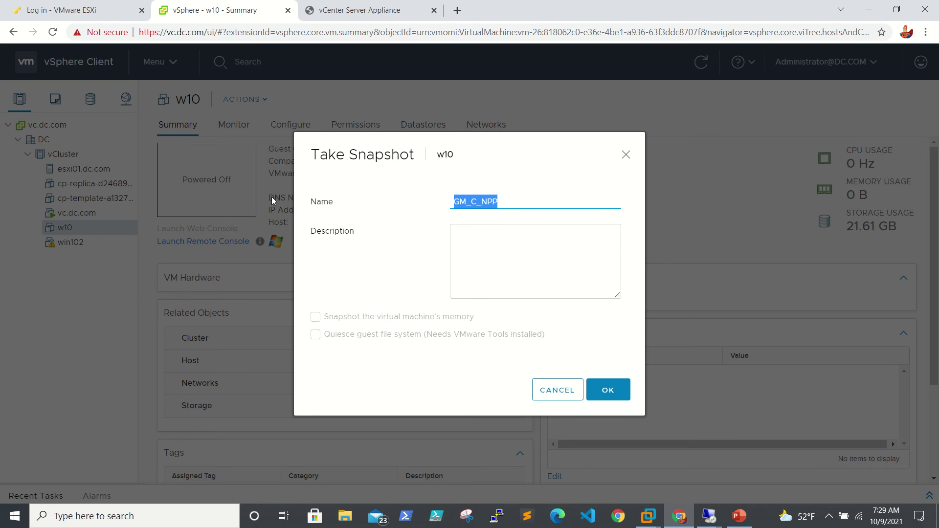
pyautogui.click(463, 257)
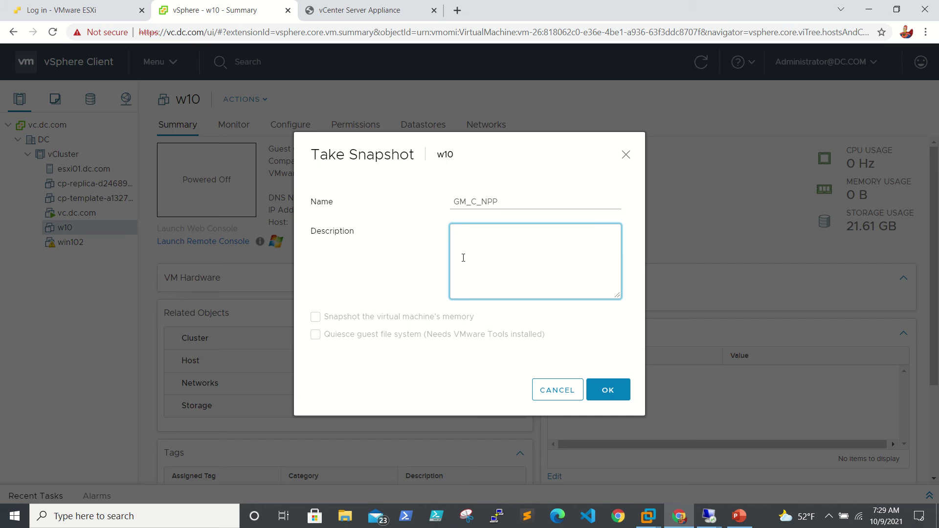
pyautogui.hotkey('ctrl', 'v')
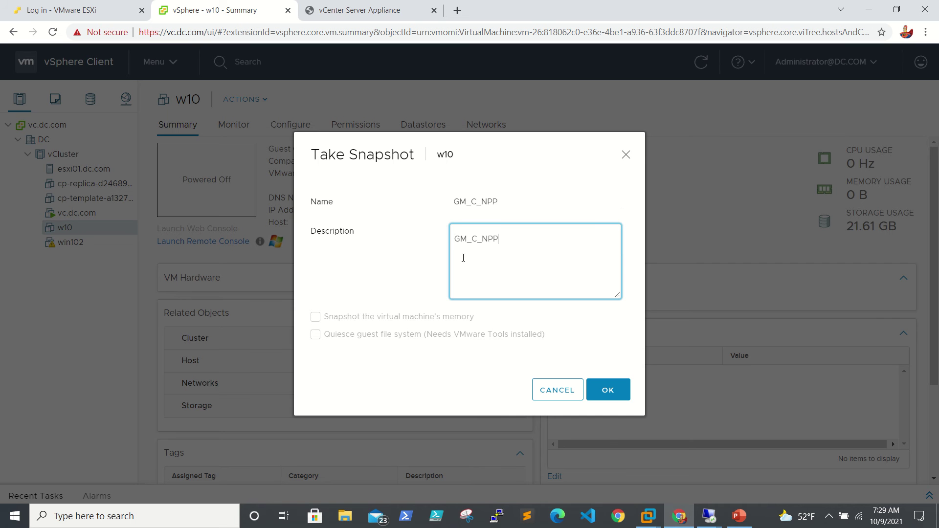
pyautogui.click(600, 389)
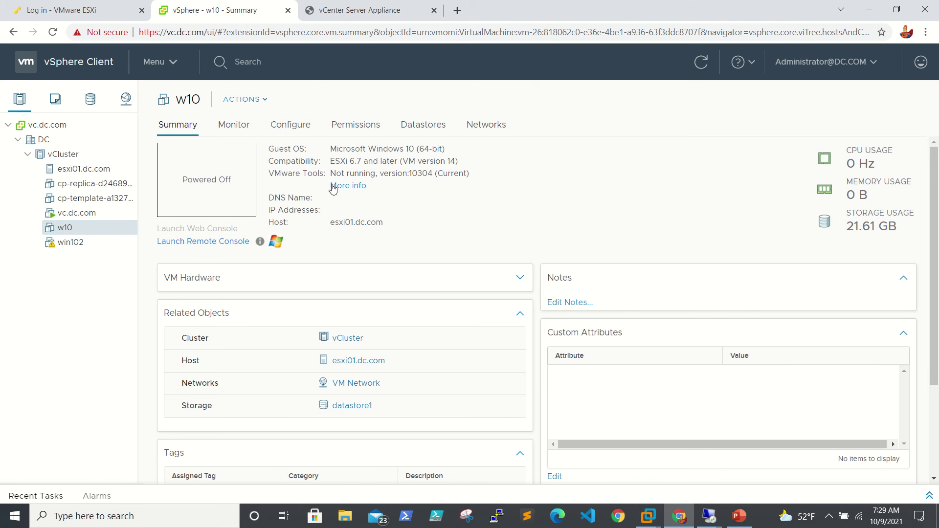
# Examine the details of w10's Goldentemplate01 and GM_C_NPP snapshots in the snapshot manager, and close it
pyautogui.click(265, 103)
pyautogui.moveTo(329, 178)
pyautogui.click(489, 202)
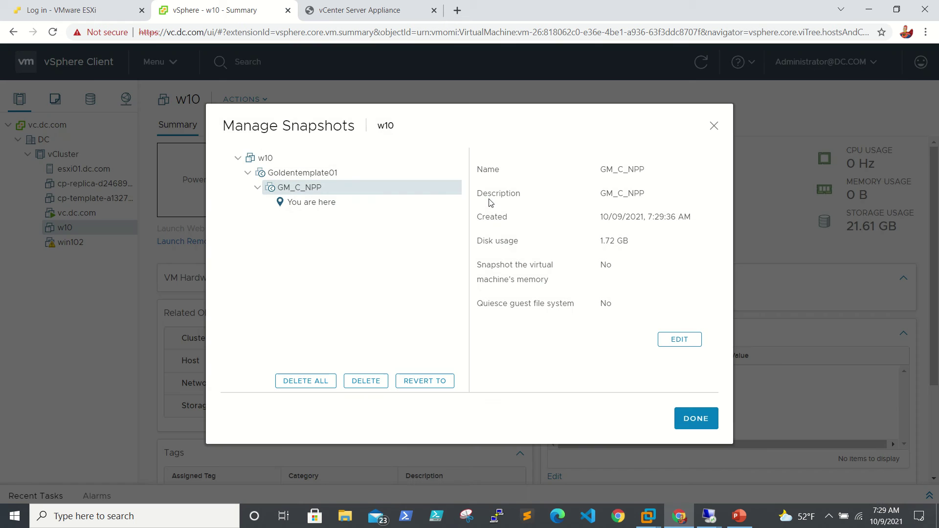
pyautogui.click(298, 175)
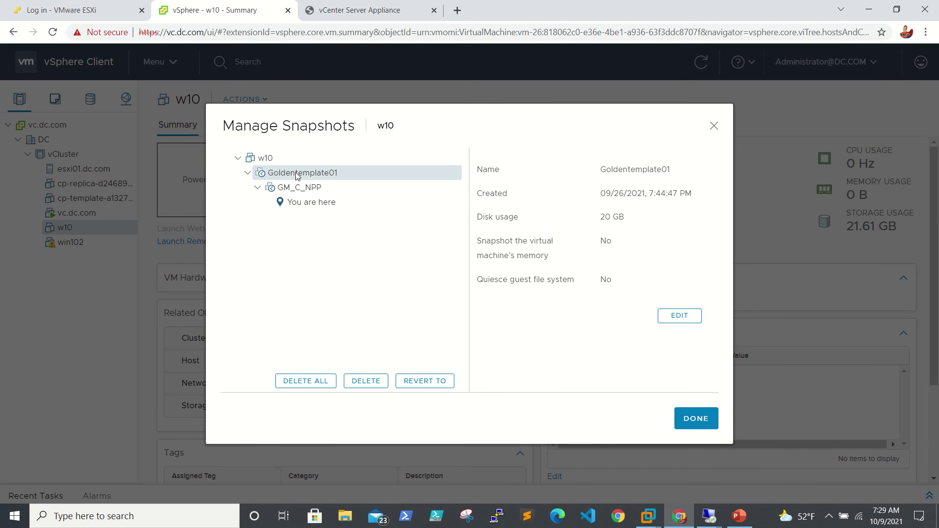
pyautogui.click(307, 189)
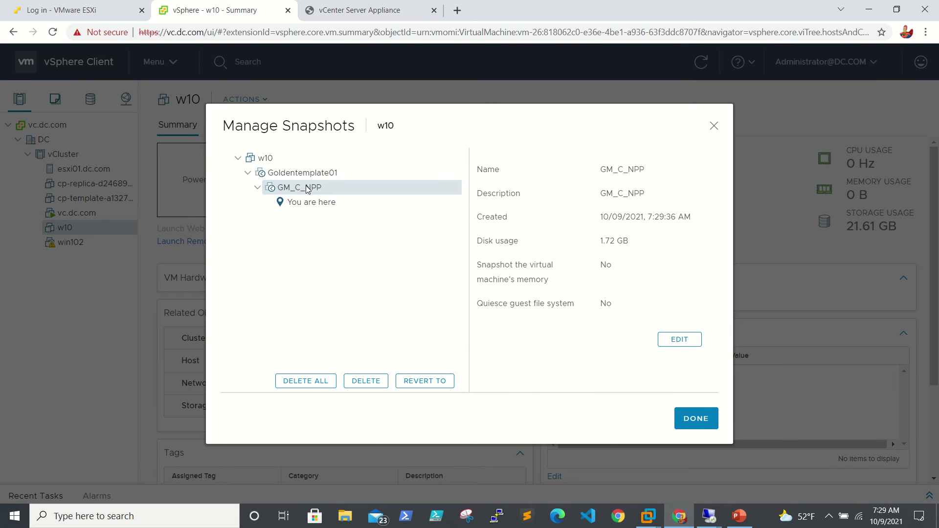
pyautogui.click(704, 421)
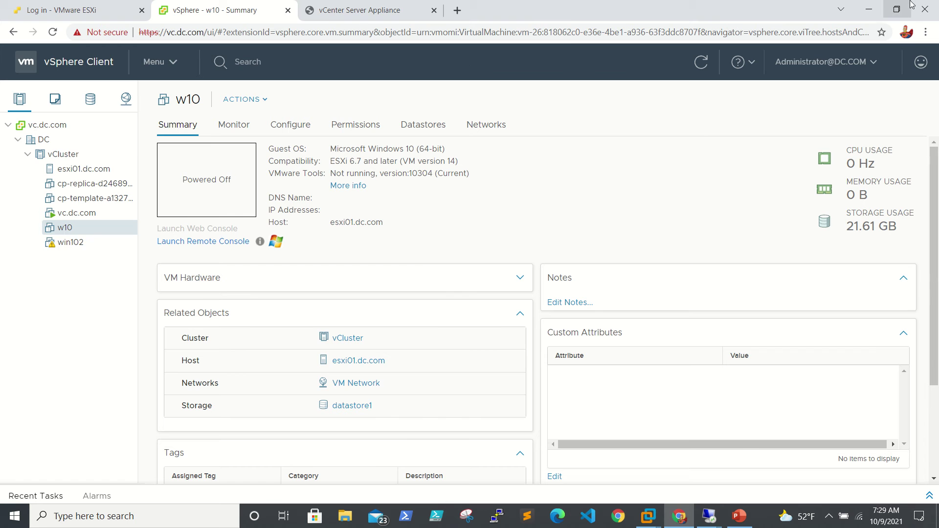
# Switch to the Horizon console in the remote desktop session and open the w10floatingpool desktop pool
pyautogui.click(879, 7)
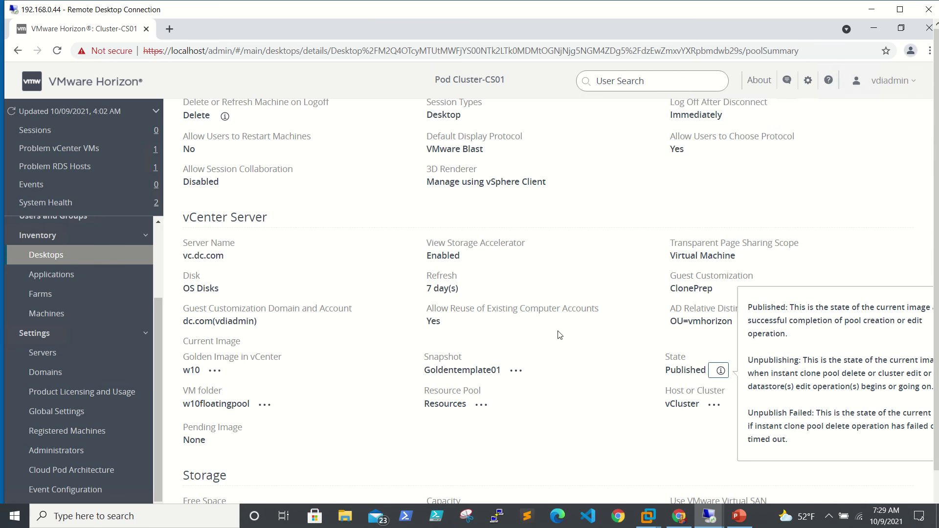
pyautogui.click(70, 255)
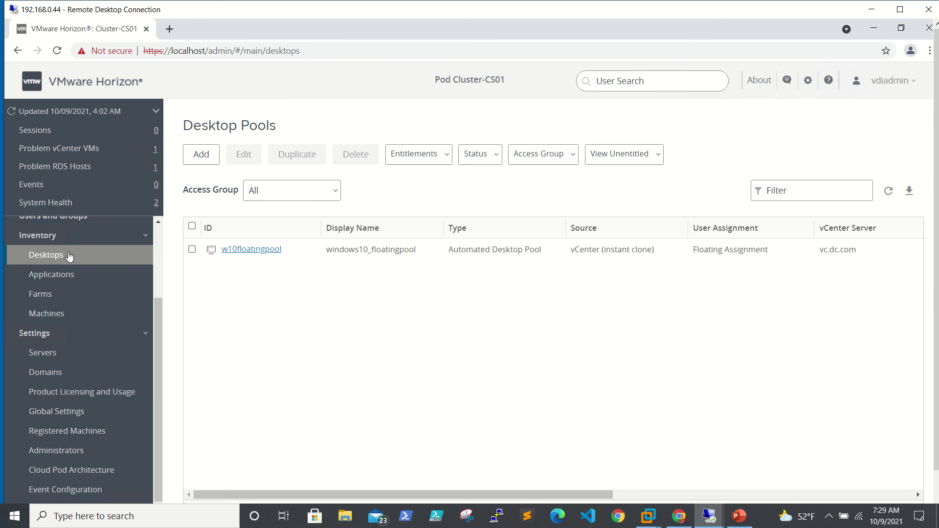
pyautogui.click(237, 250)
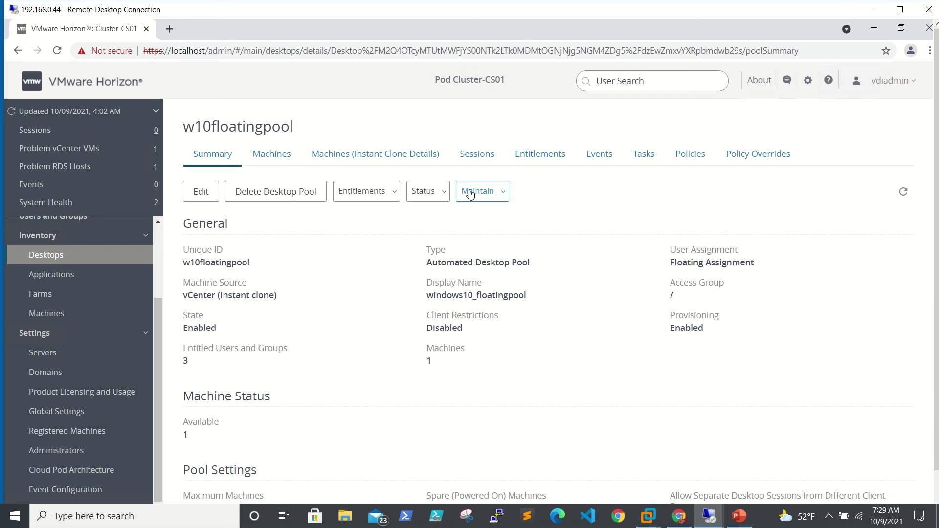
# Start scheduling a push image for w10floatingpool, refresh the snapshot list and choose the GM_C_NPP snapshot of w10
pyautogui.click(498, 196)
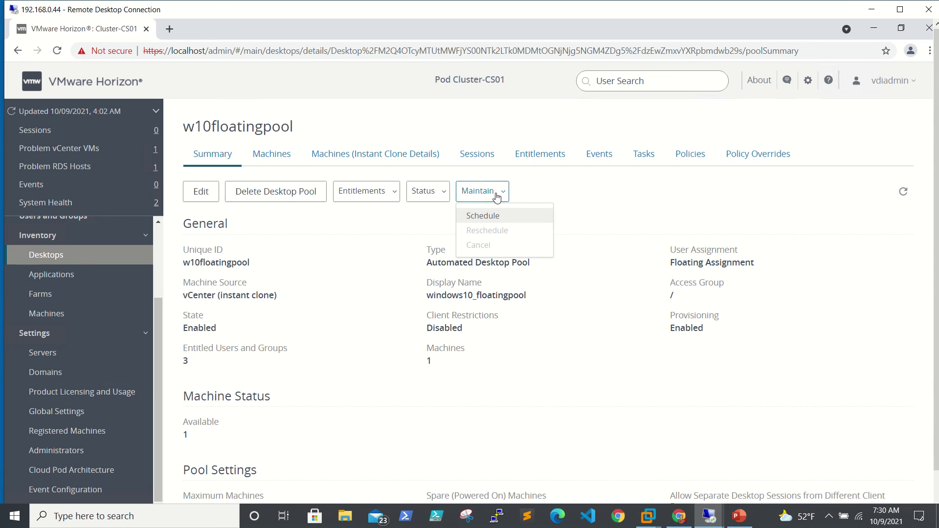
pyautogui.click(500, 216)
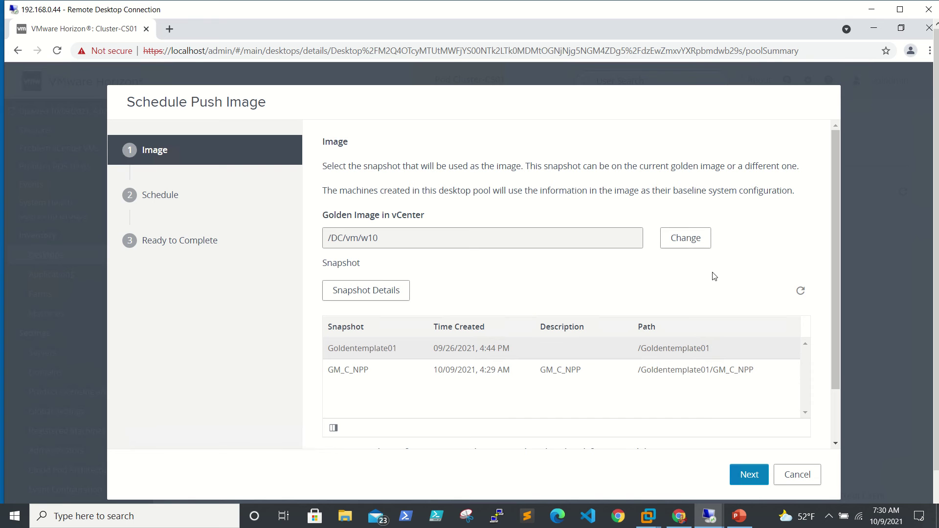
pyautogui.click(802, 292)
pyautogui.click(347, 372)
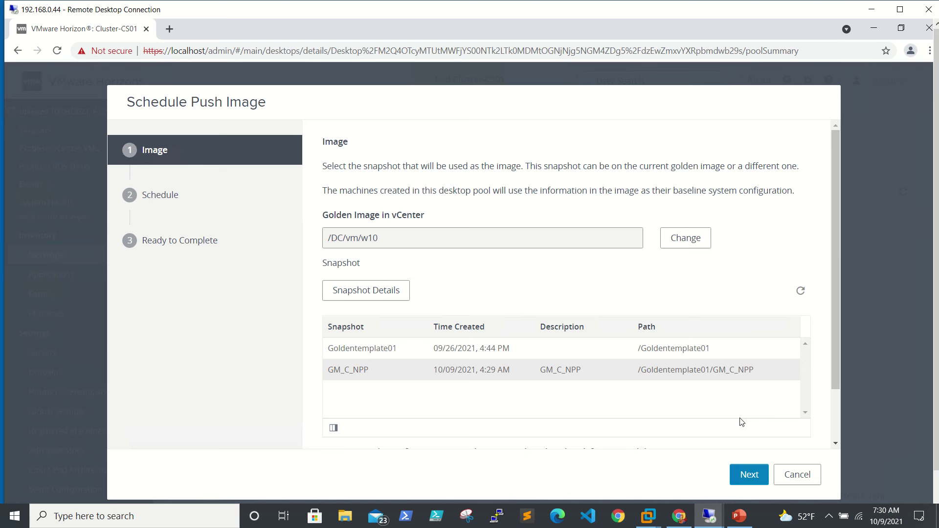
pyautogui.click(745, 483)
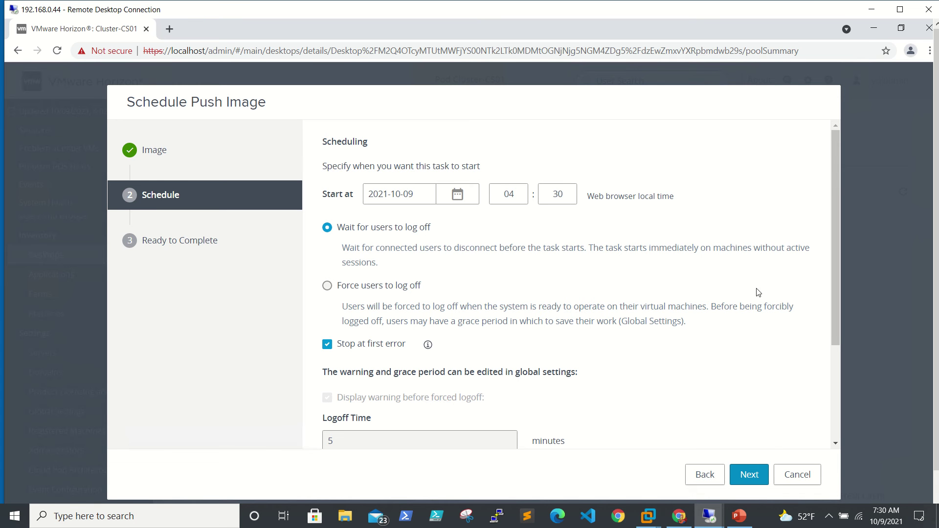
# Examine the push image scheduling options, including user logoff, the stop-at-first-error information, the logoff message and the vTPM device setting
pyautogui.moveTo(937, 254)
pyautogui.mouseDown()
pyautogui.moveTo(937, 333)
pyautogui.moveTo(937, 249)
pyautogui.mouseUp()
pyautogui.scroll(-1, 571, 243)
pyautogui.scroll(1, 571, 242)
pyautogui.scroll(-2, 682, 381)
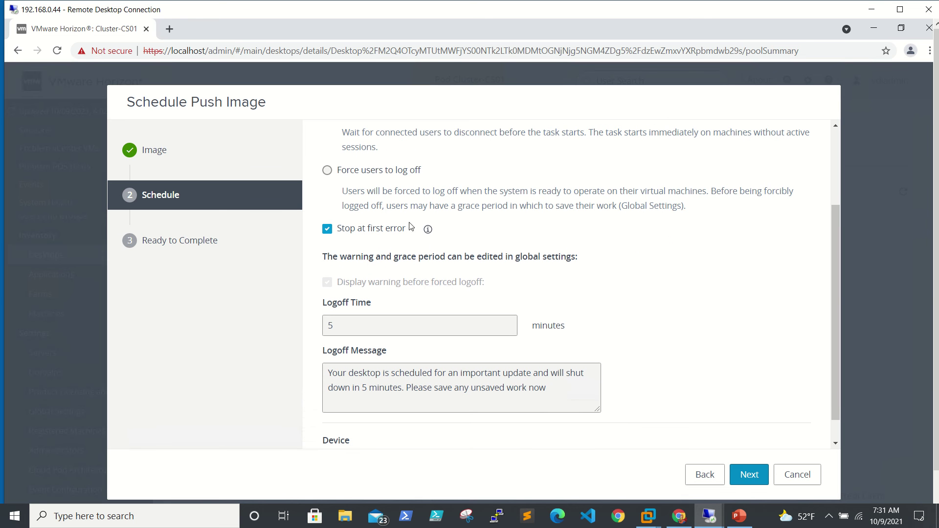
pyautogui.click(429, 234)
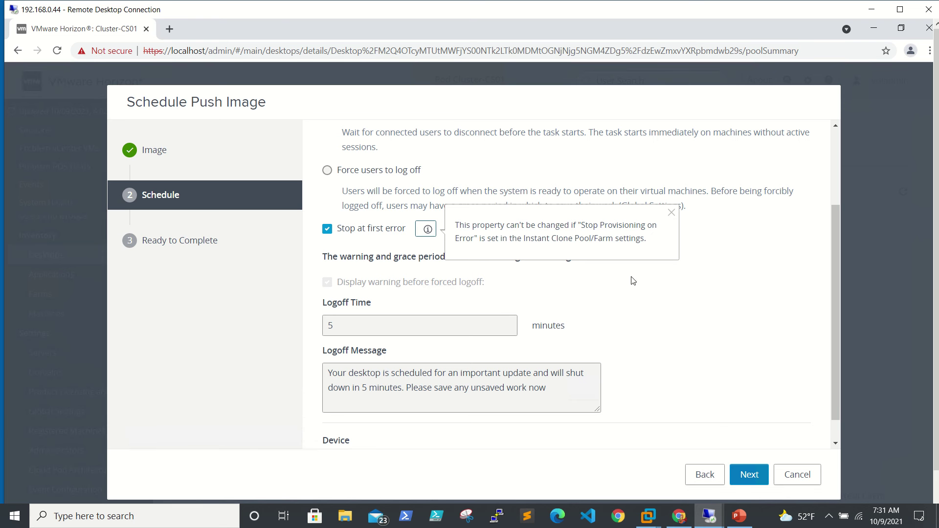
pyautogui.click(672, 213)
pyautogui.scroll(-1, 668, 313)
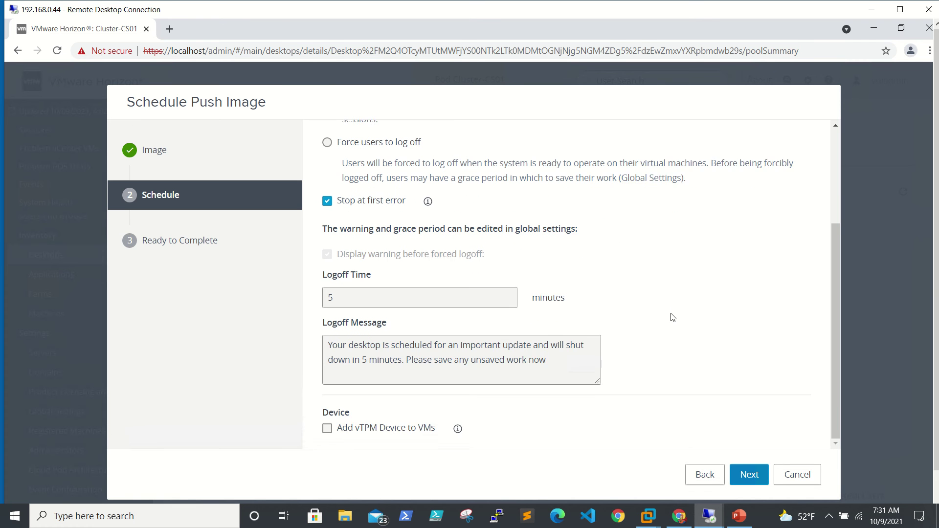
pyautogui.scroll(-1, 632, 300)
pyautogui.scroll(4, 718, 299)
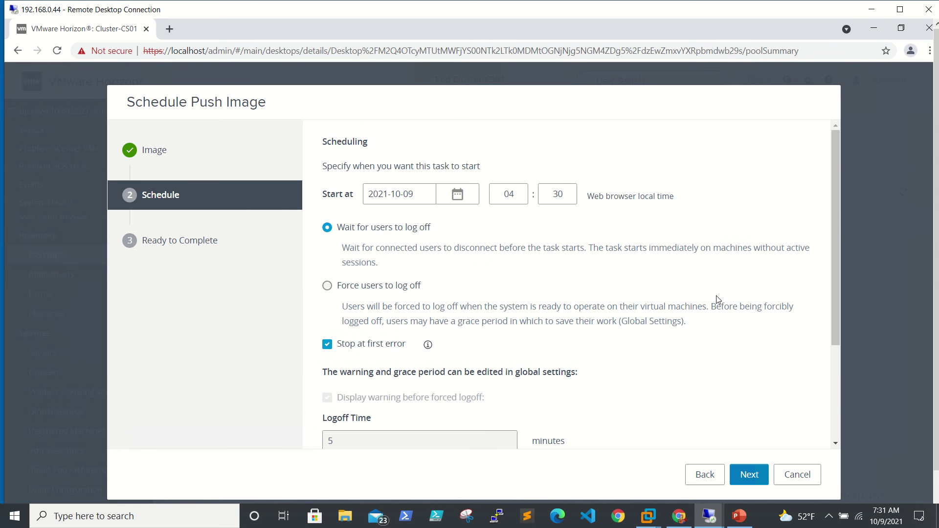
# Accept the default schedule that waits for users to log off, and submit the push image
pyautogui.scroll(-4, 717, 299)
pyautogui.click(748, 483)
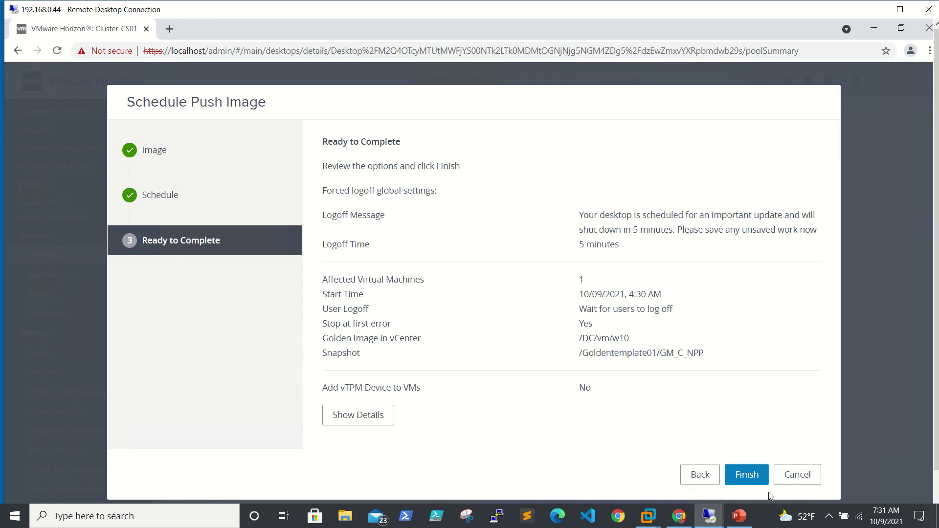
pyautogui.click(747, 476)
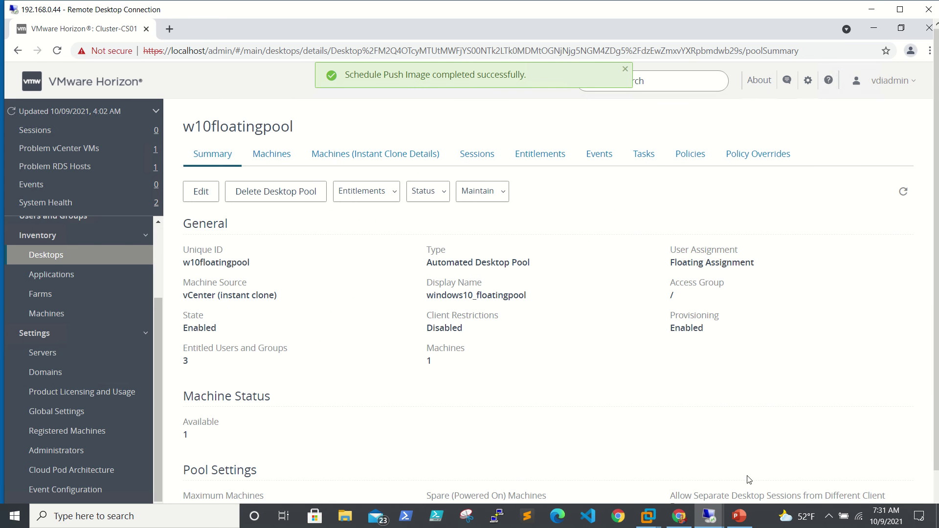
# Examine the pending image section in the w10floatingpool summary, including the explanation of its publishing state
pyautogui.scroll(-5, 545, 415)
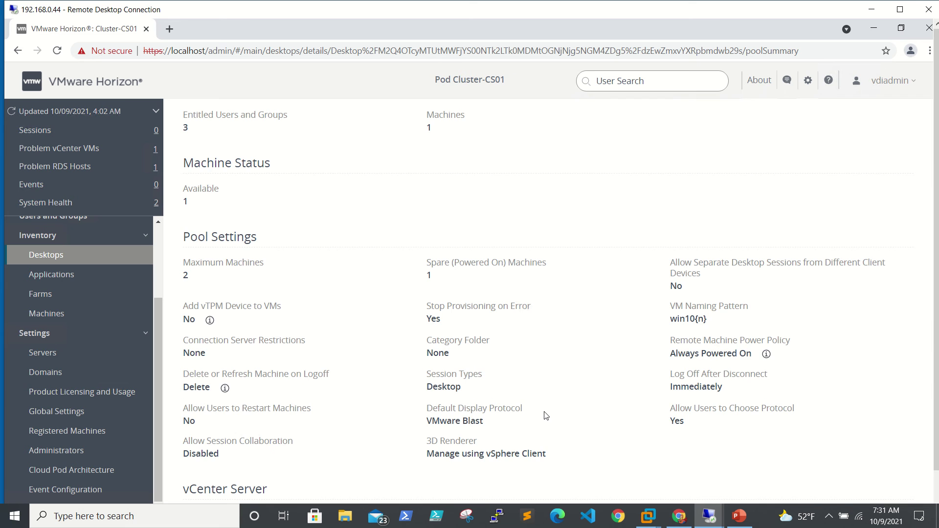
pyautogui.scroll(-8, 546, 416)
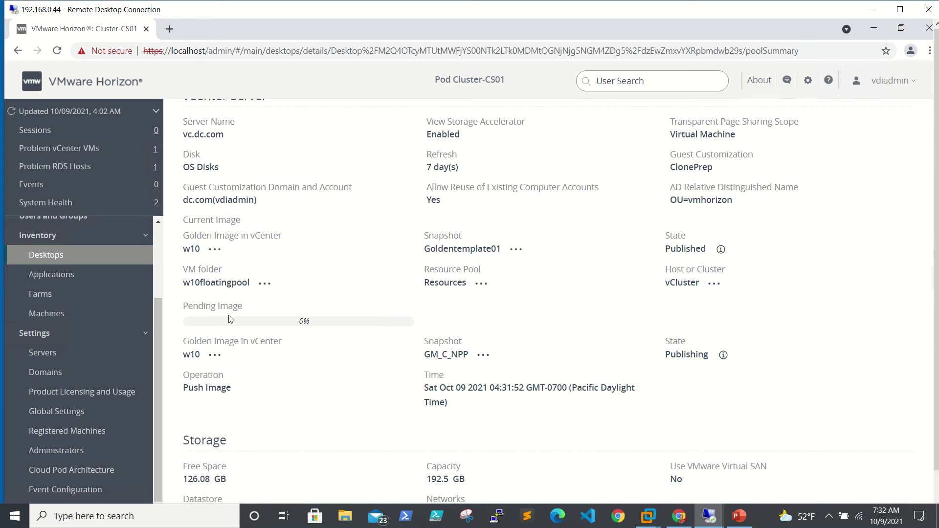
pyautogui.click(723, 355)
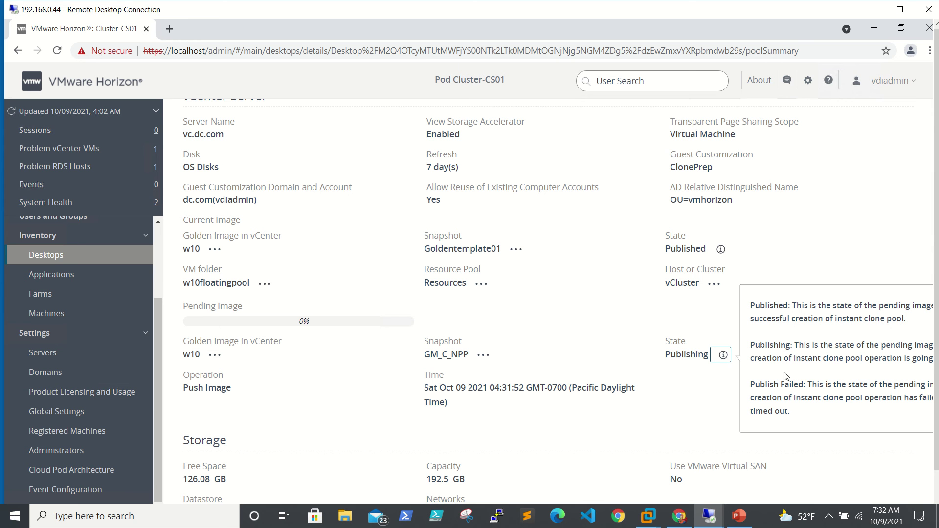
pyautogui.click(345, 301)
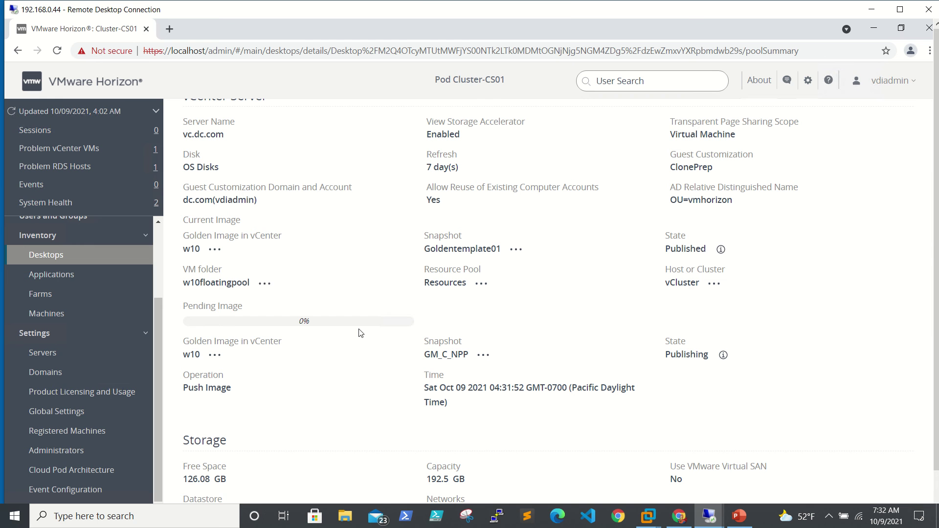
pyautogui.moveTo(392, 7)
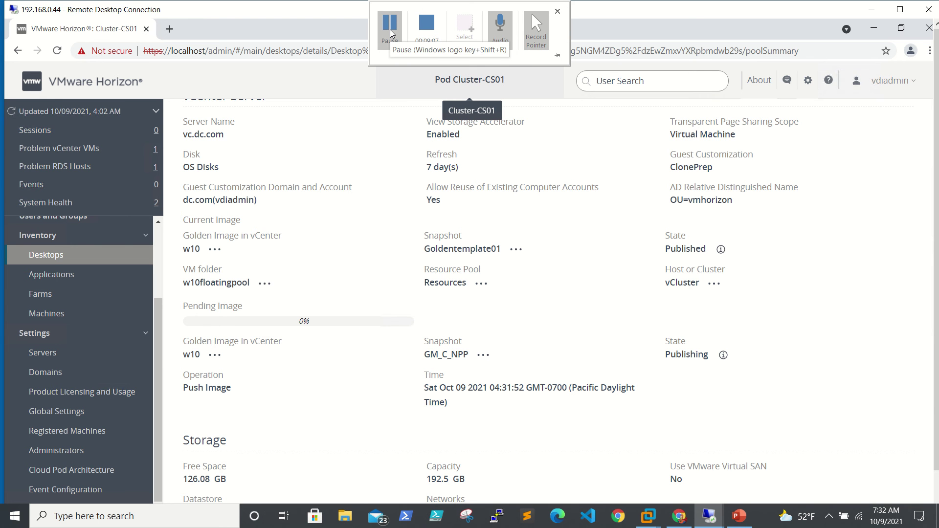
pyautogui.click(390, 33)
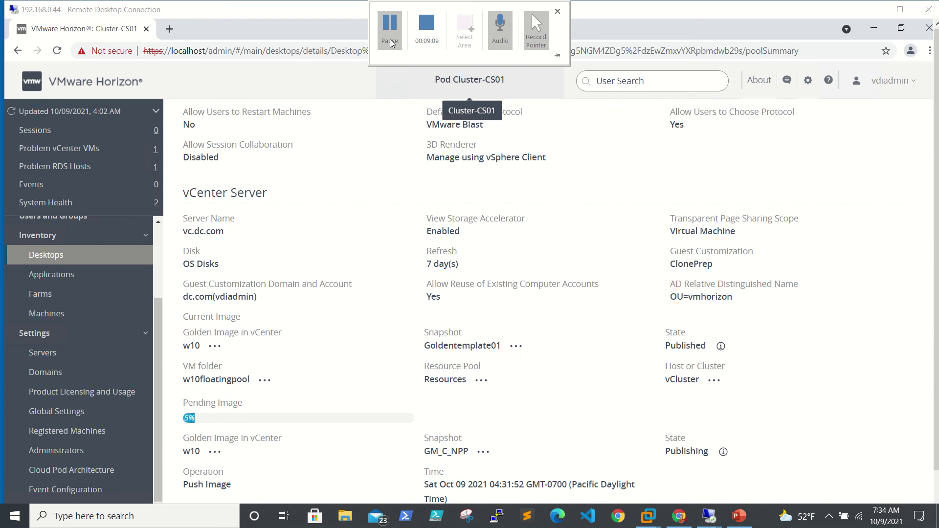
pyautogui.click(394, 46)
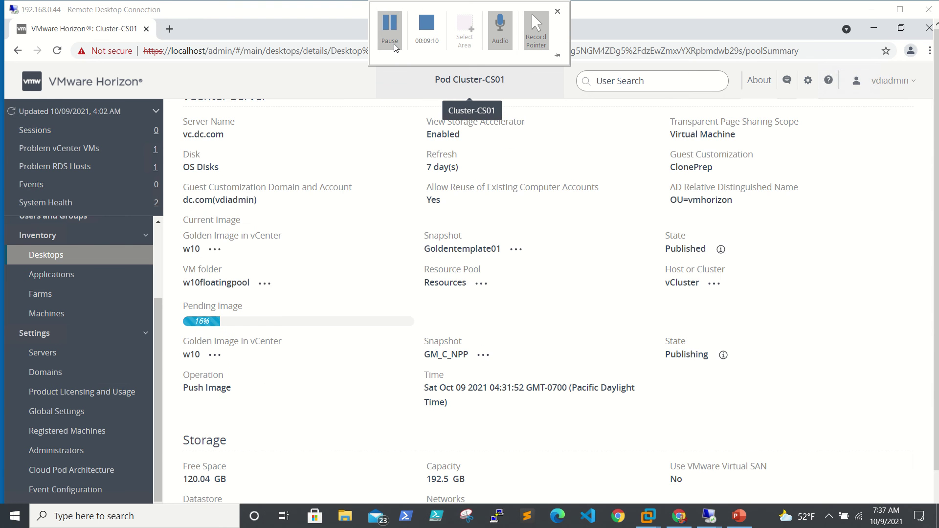
pyautogui.click(394, 46)
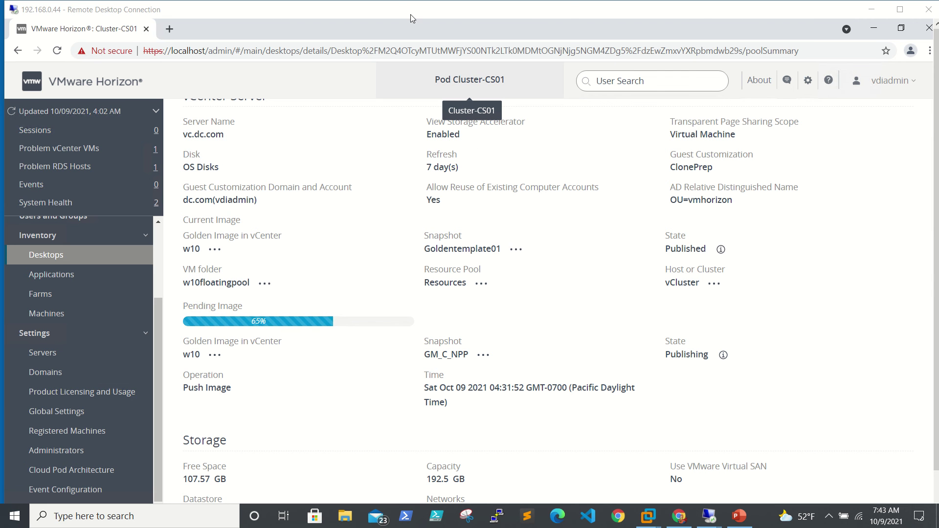
pyautogui.moveTo(531, 13)
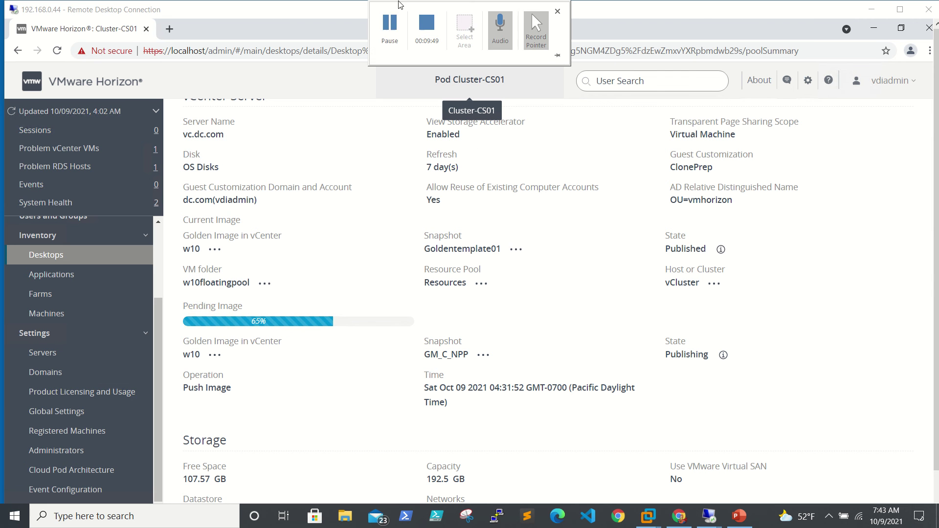
pyautogui.click(388, 33)
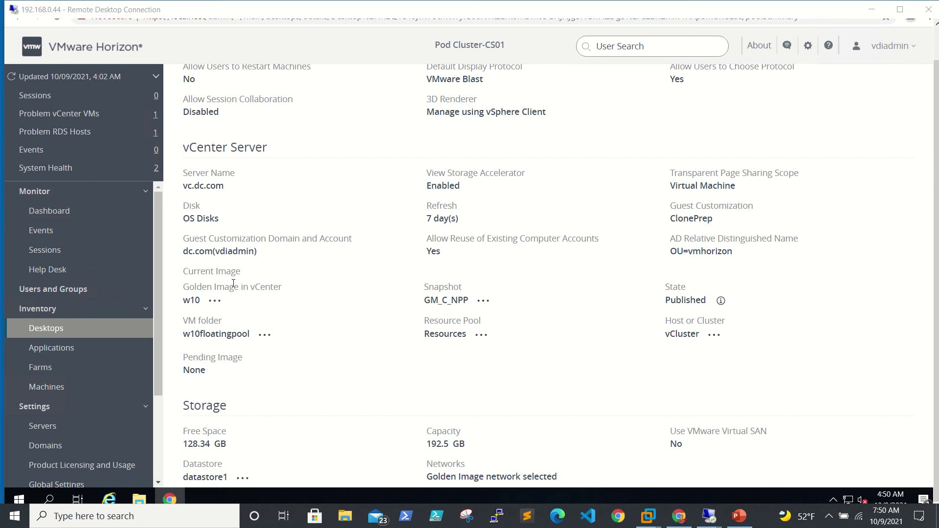
# Examine the pool's current image details, including the full paths of the golden image and its snapshot
pyautogui.click(214, 301)
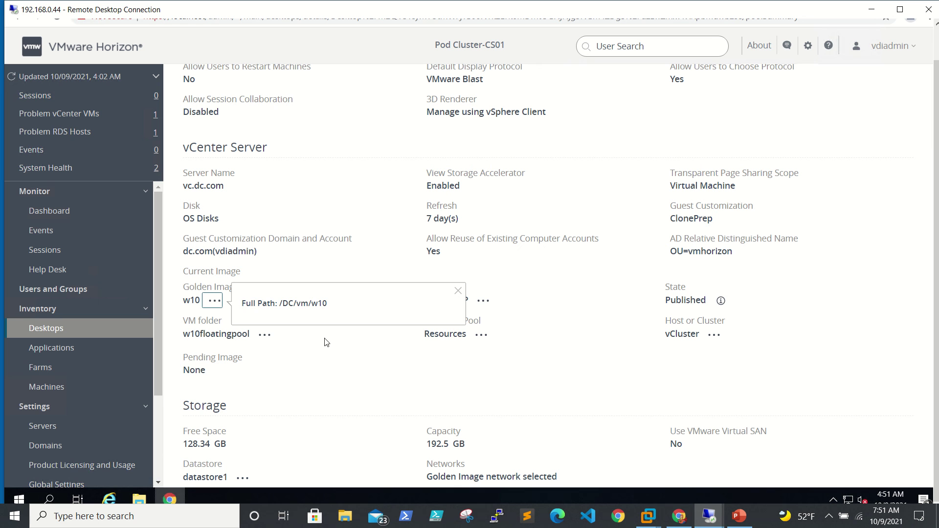
pyautogui.click(435, 370)
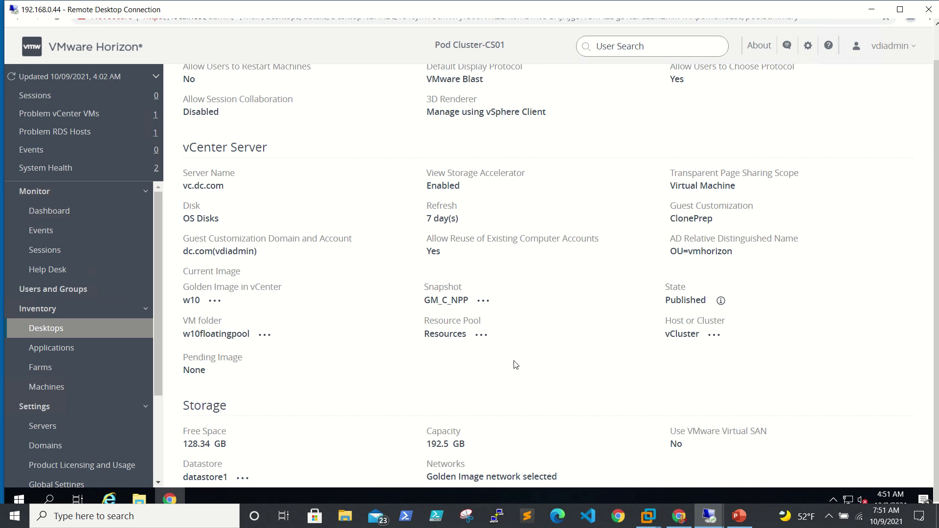
pyautogui.click(482, 302)
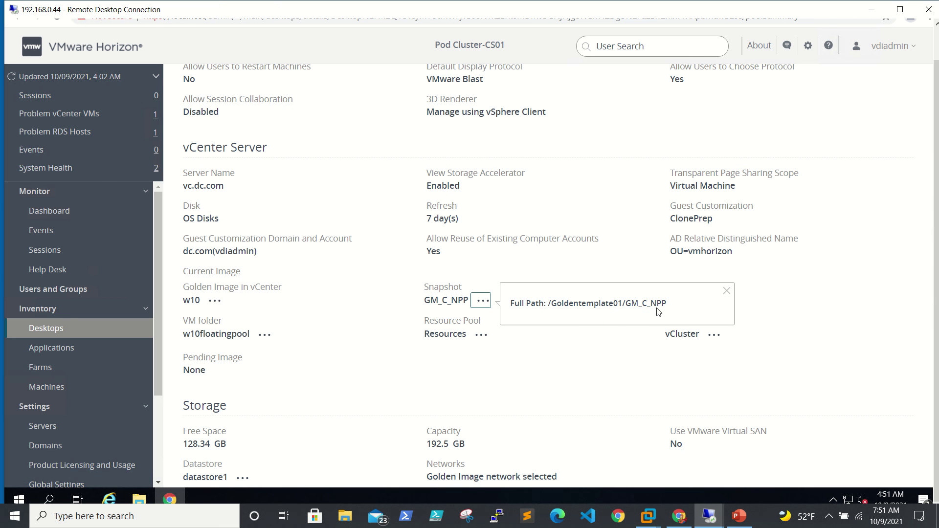
pyautogui.click(569, 353)
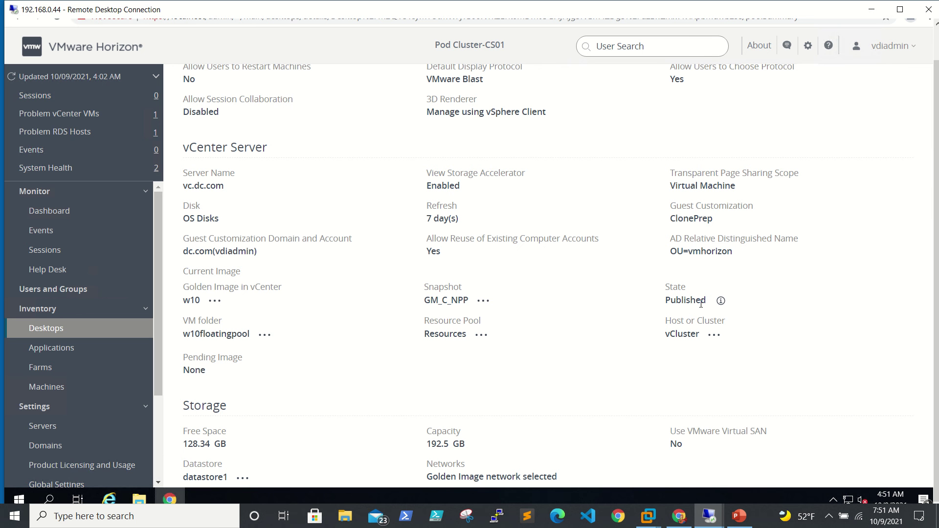
pyautogui.scroll(5, 546, 351)
pyautogui.scroll(-5, 547, 352)
# Minimize the remote session, connect to 192.168.0.44 in VMware Horizon Client and log in as user2 with the account password
pyautogui.click(872, 12)
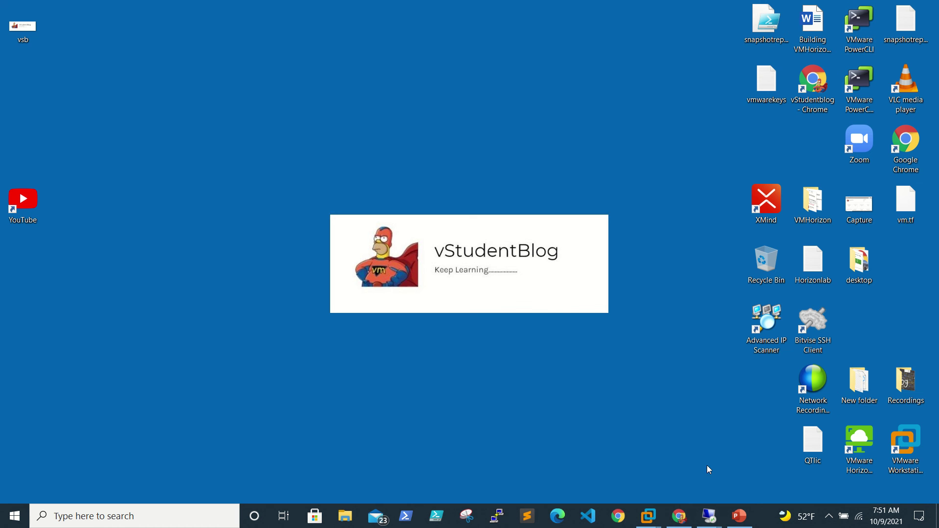
pyautogui.click(851, 455)
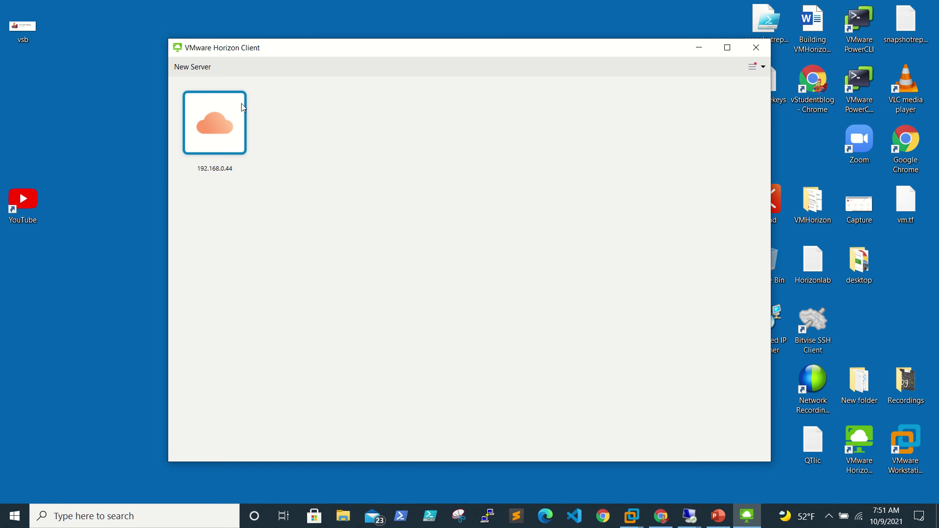
pyautogui.doubleClick(220, 118)
pyautogui.click(511, 286)
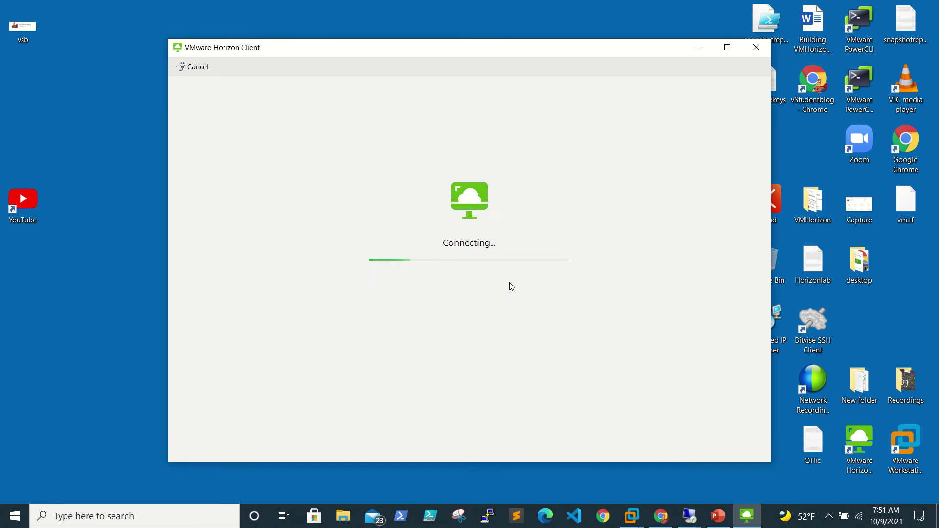
pyautogui.write('•••••')
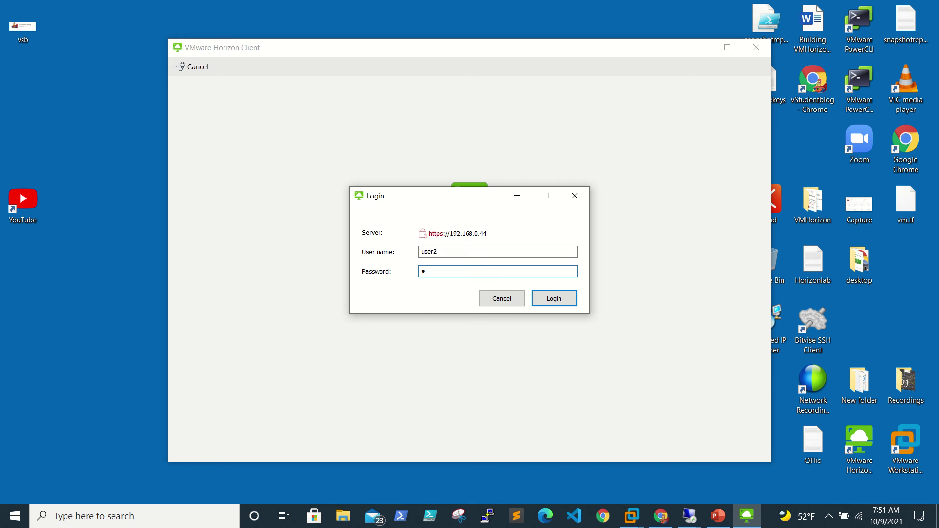
pyautogui.write('•••')
pyautogui.press('Return')
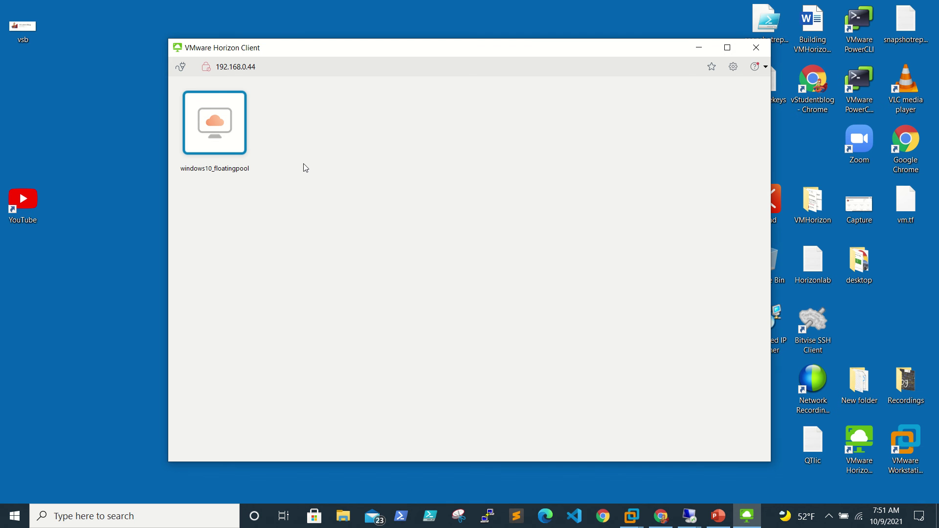
# Launch the windows10_floatingpool desktop and display its list of installed applications to check for Google Chrome and Notepad++
pyautogui.doubleClick(211, 124)
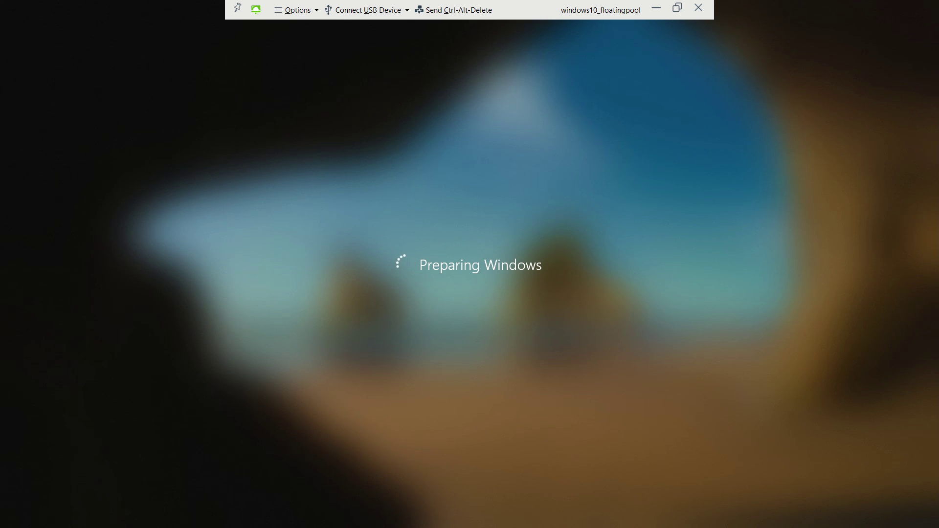
pyautogui.moveTo(531, 13)
pyautogui.click(399, 30)
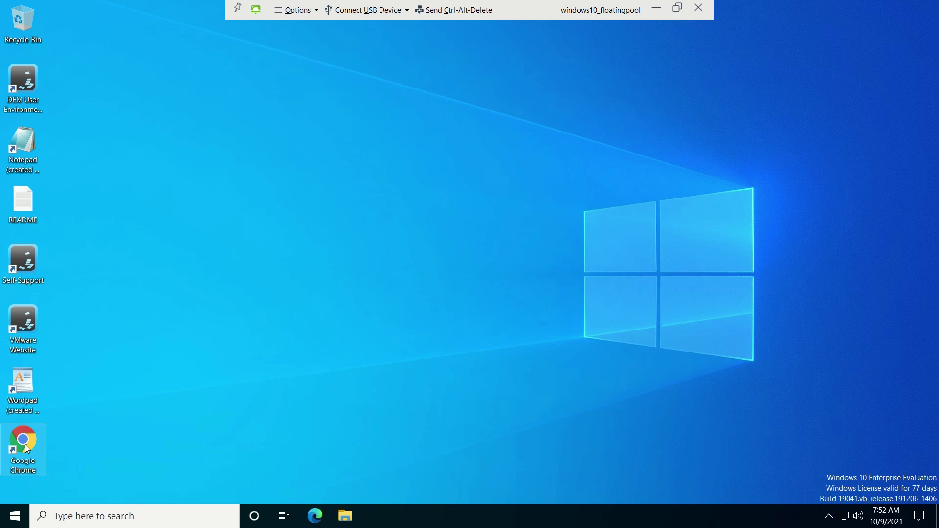
pyautogui.click(15, 517)
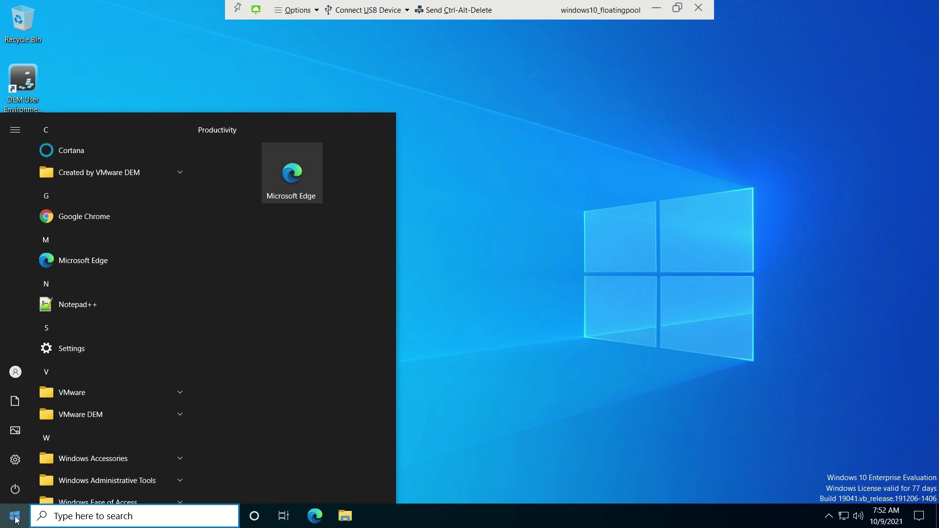
# Find and launch Notepad++ on the pool desktop to check that it runs, exit it and minimize the desktop session
pyautogui.write('notep')
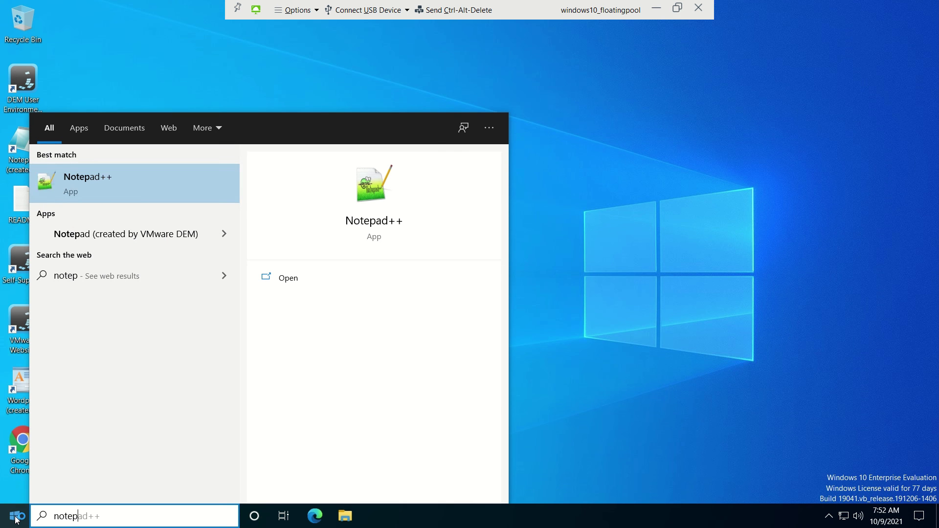
pyautogui.click(98, 181)
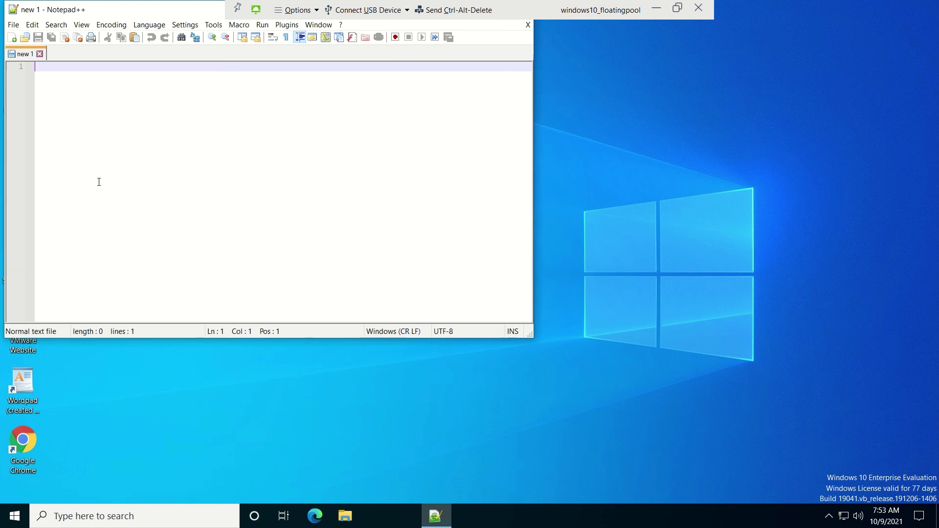
pyautogui.click(15, 25)
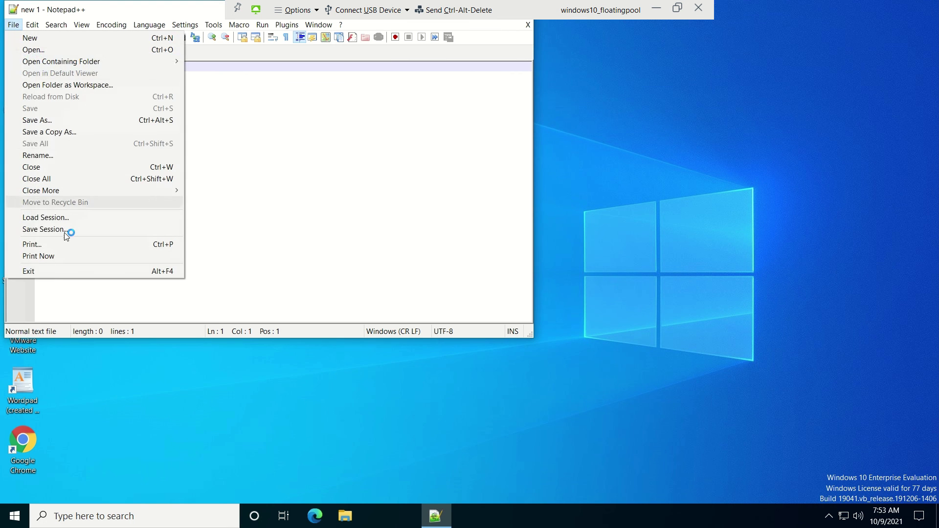
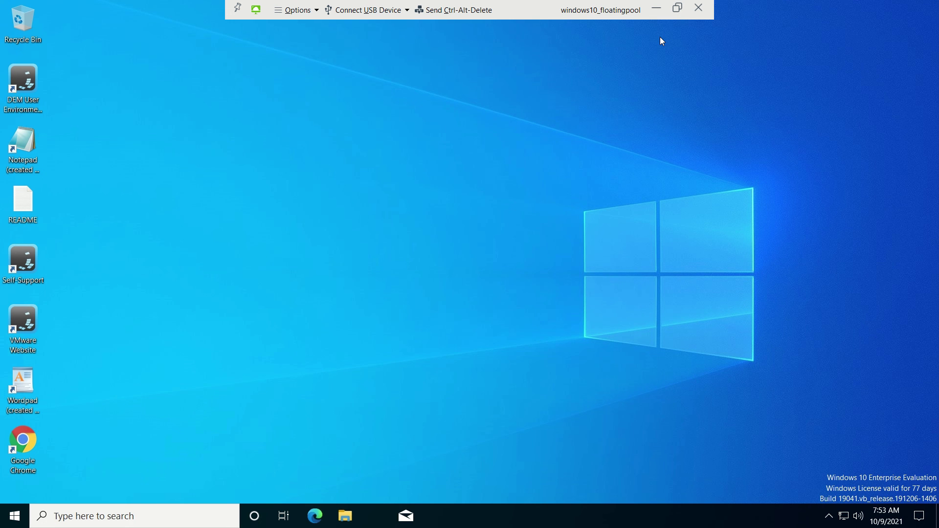
pyautogui.click(656, 7)
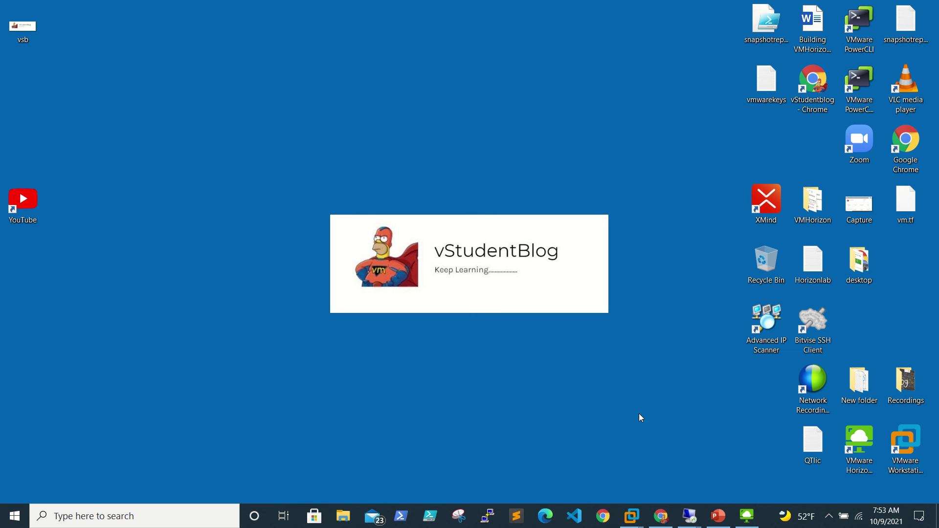
pyautogui.click(692, 520)
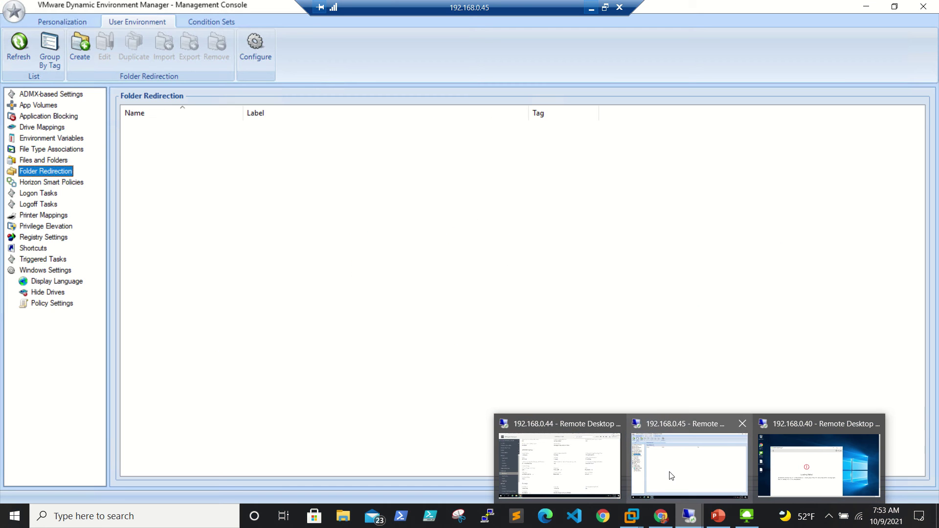
pyautogui.click(671, 476)
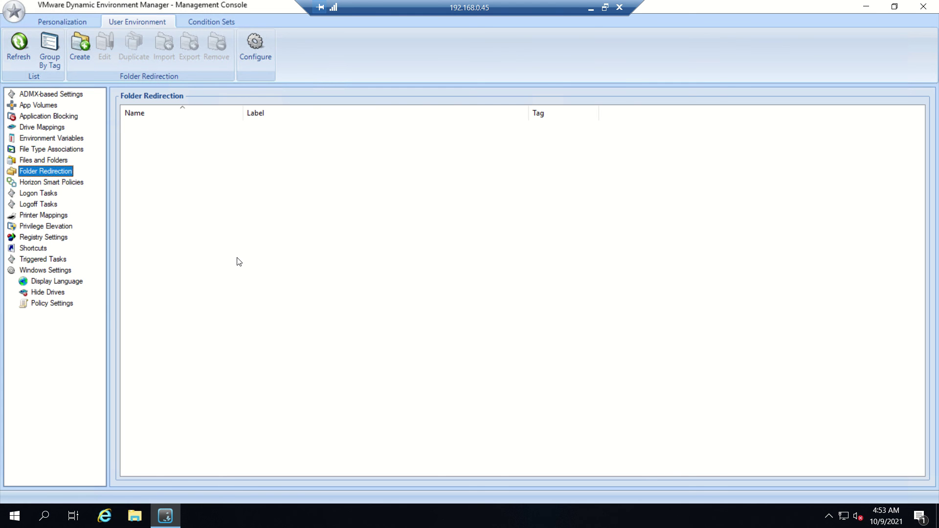
pyautogui.click(590, 8)
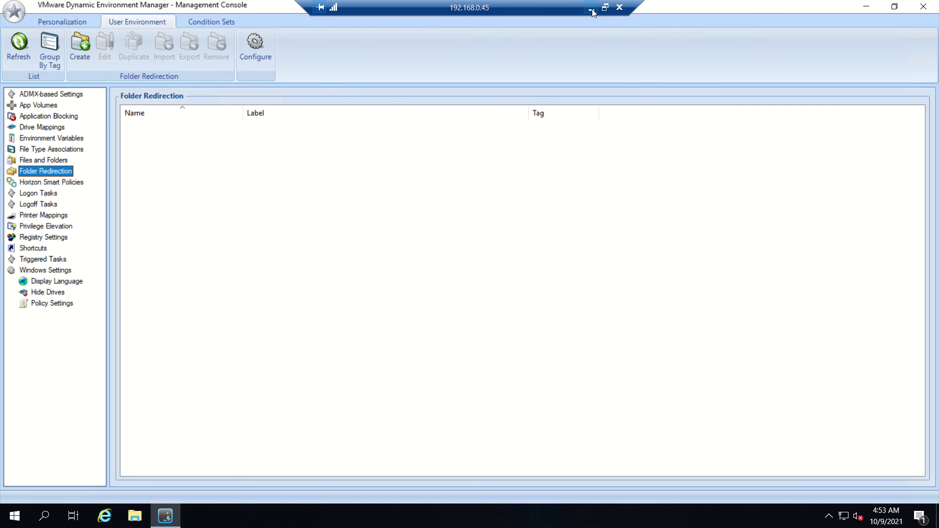
pyautogui.moveTo(694, 523)
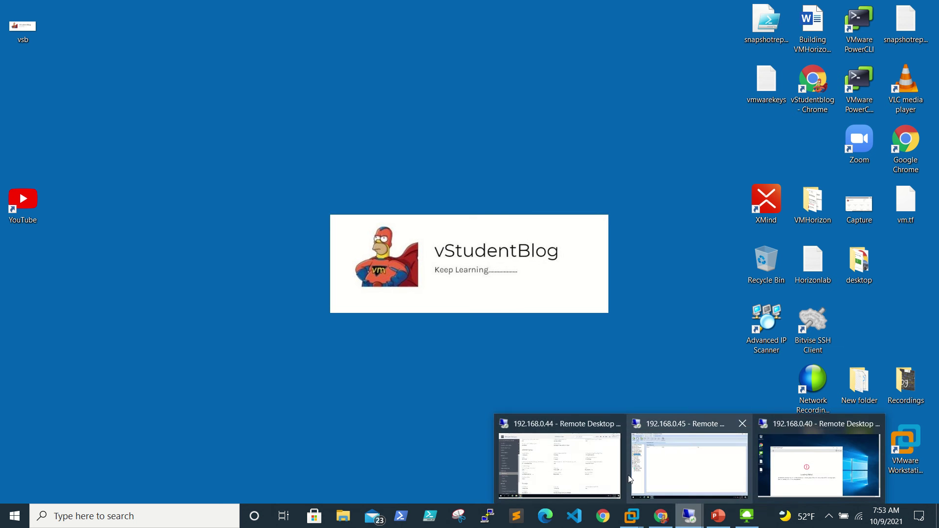
pyautogui.click(588, 470)
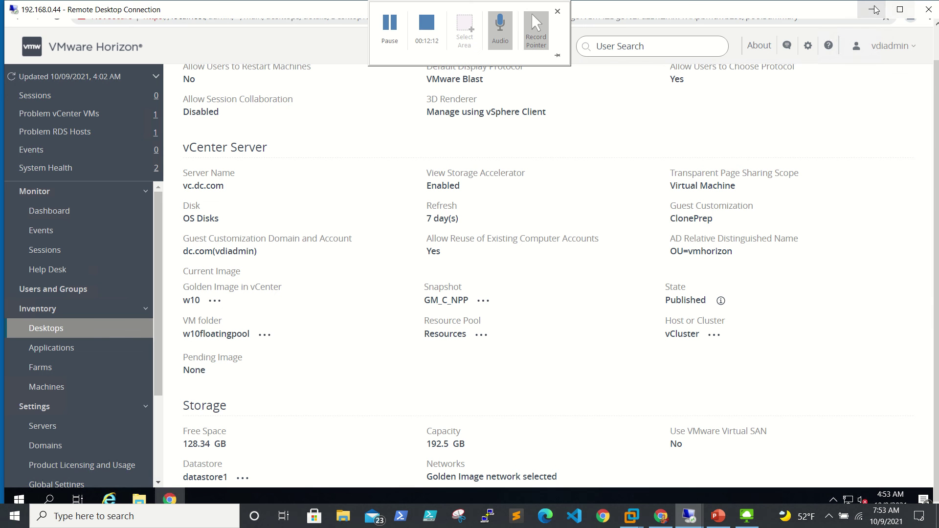
pyautogui.click(871, 9)
pyautogui.moveTo(687, 517)
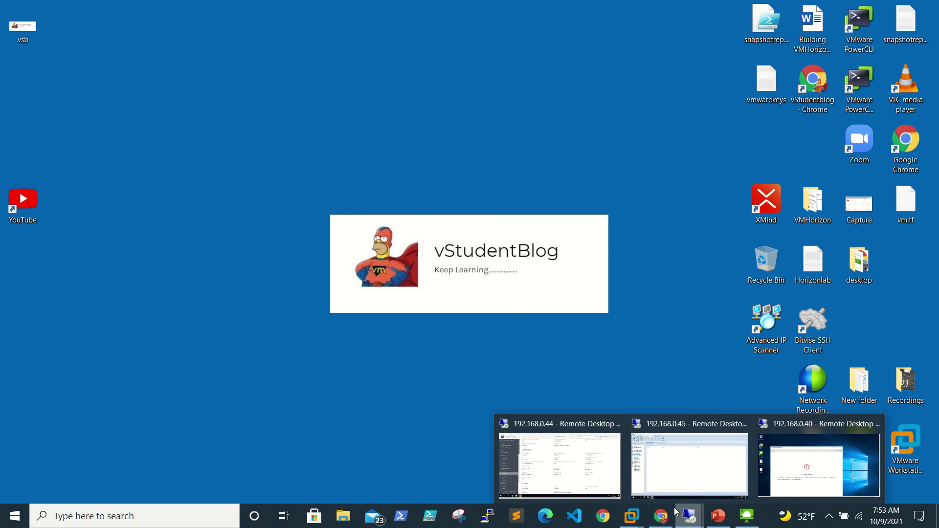
# Switch to the 192.168.0.45 remote session, minimize its management console and open the User-Profiles folder on the dem network share
pyautogui.click(723, 462)
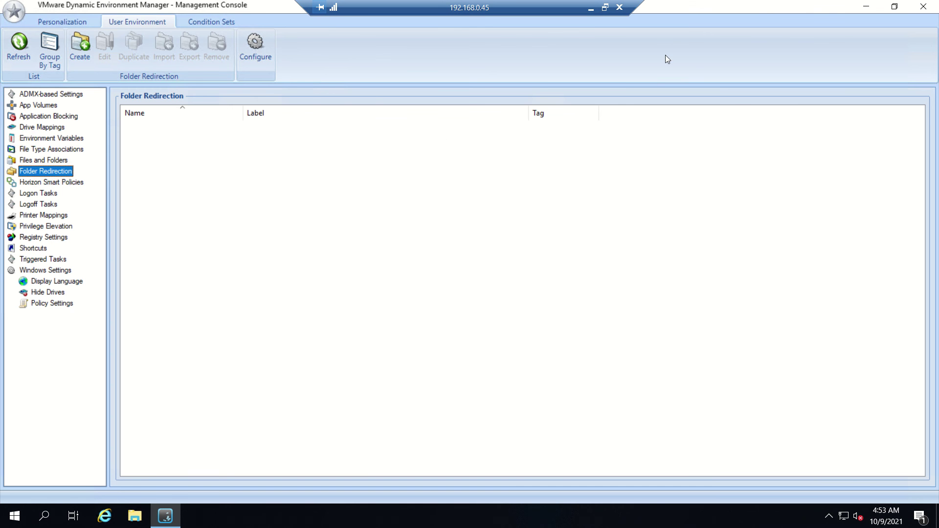
pyautogui.click(866, 7)
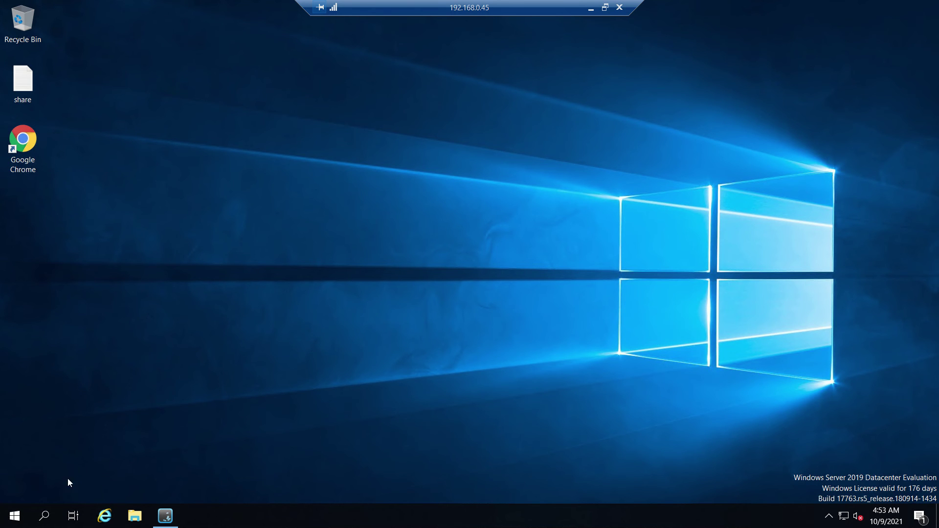
pyautogui.rightClick(10, 519)
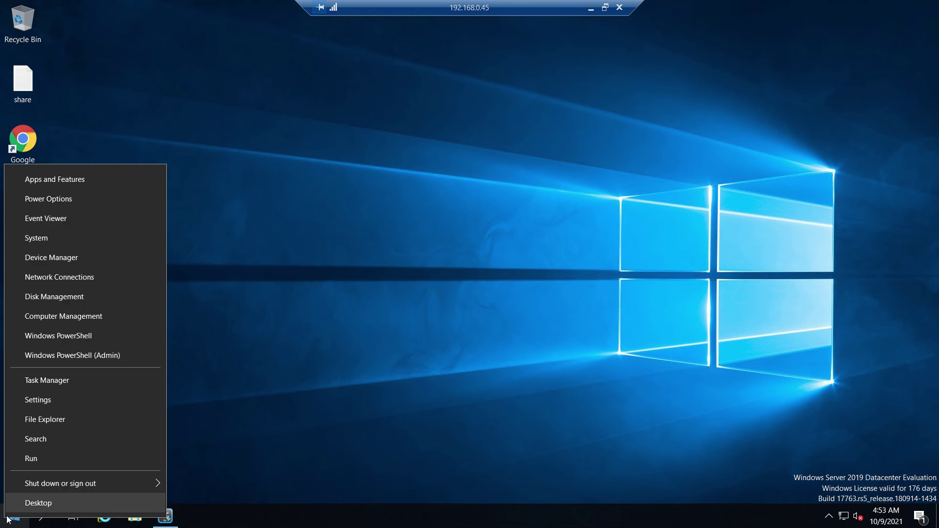
pyautogui.click(60, 465)
pyautogui.click(82, 477)
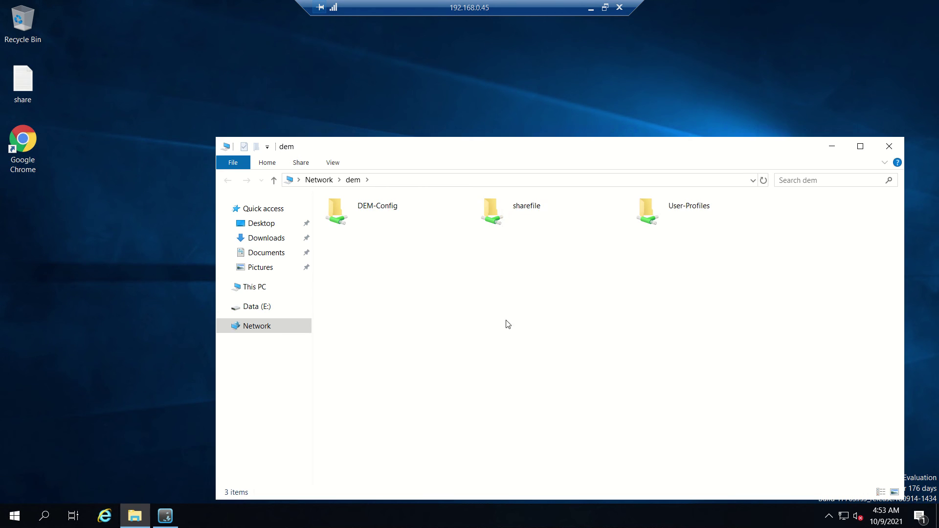
pyautogui.doubleClick(661, 219)
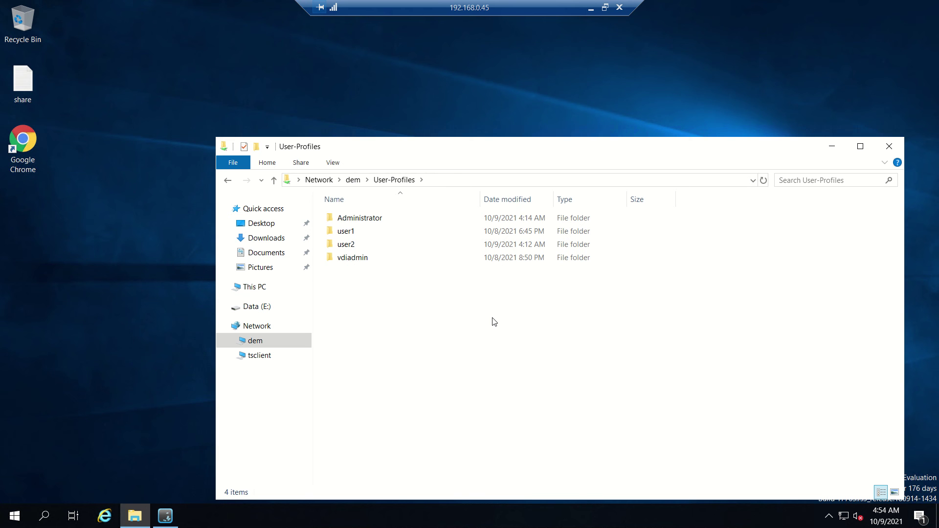
# Examine the contents of the user1 and vdiadmin profile folders, and close the file window
pyautogui.doubleClick(358, 234)
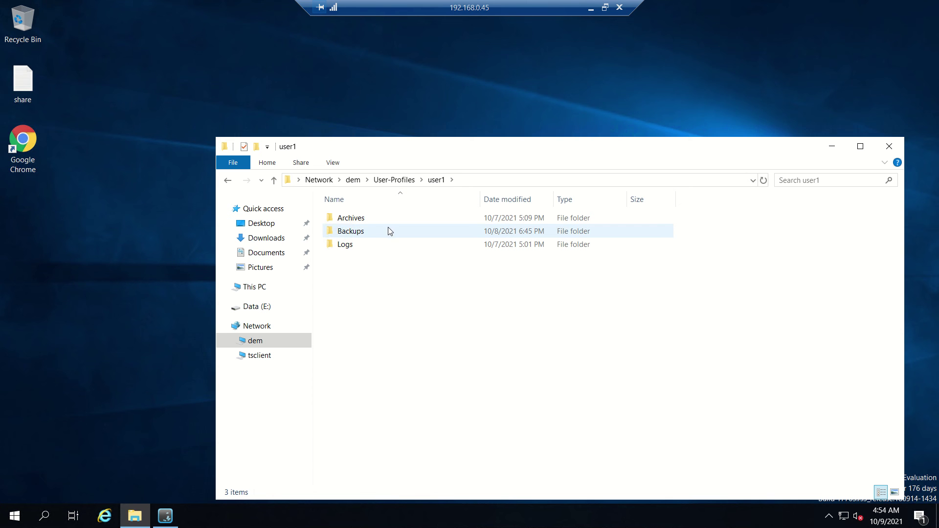
pyautogui.click(404, 182)
pyautogui.doubleClick(361, 258)
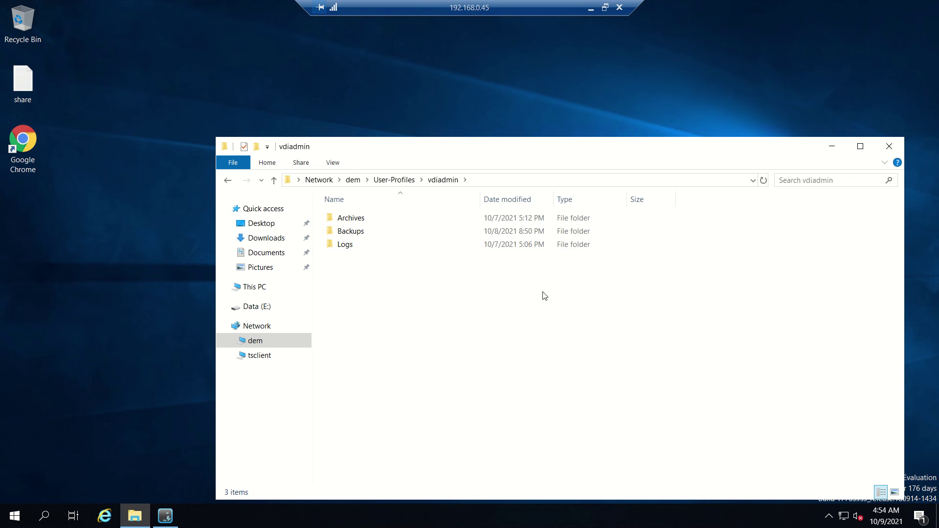
pyautogui.click(888, 145)
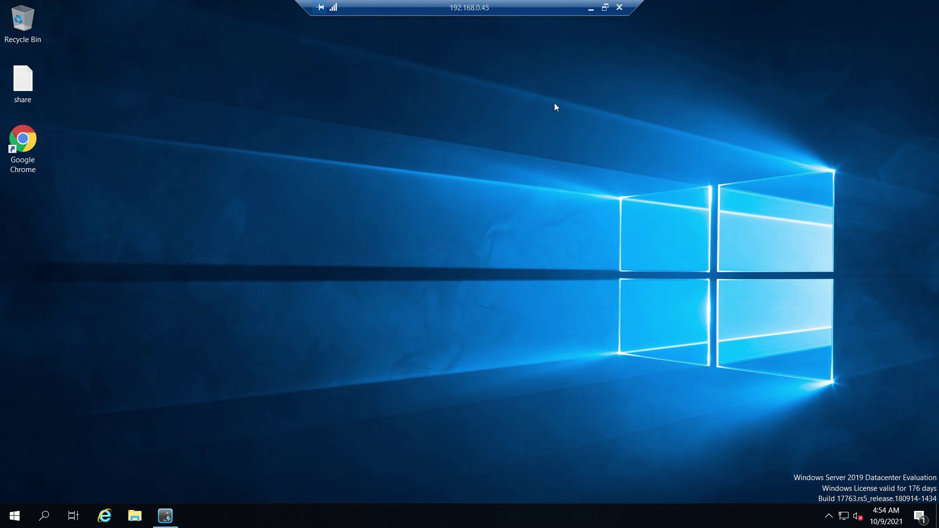
# Review the Drive Mappings, Application Blocking and Shortcuts settings in the Dynamic Environment Manager console, and minimize the remote session
pyautogui.click(163, 517)
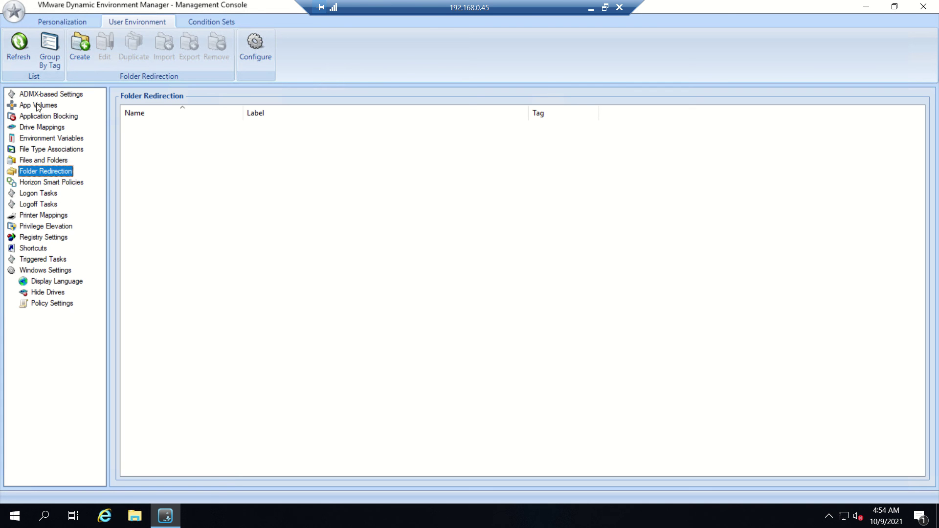
pyautogui.click(40, 128)
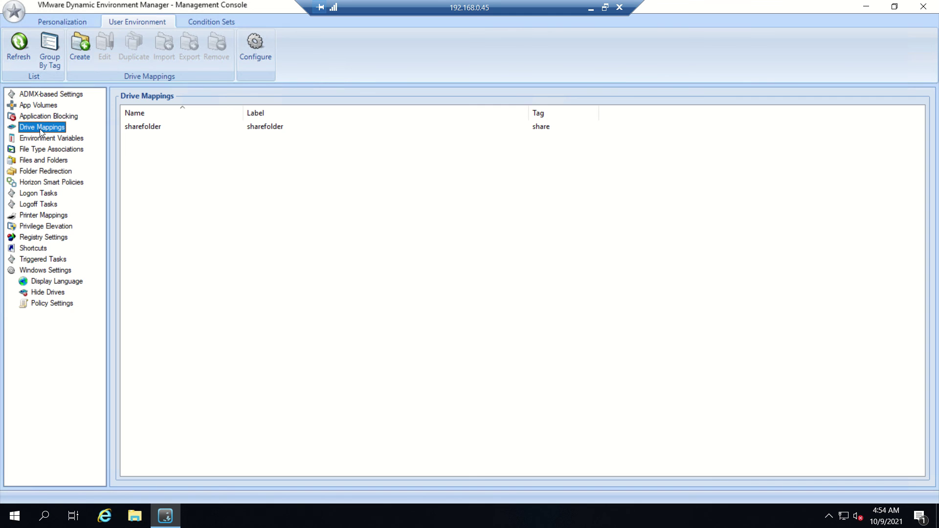
pyautogui.click(40, 117)
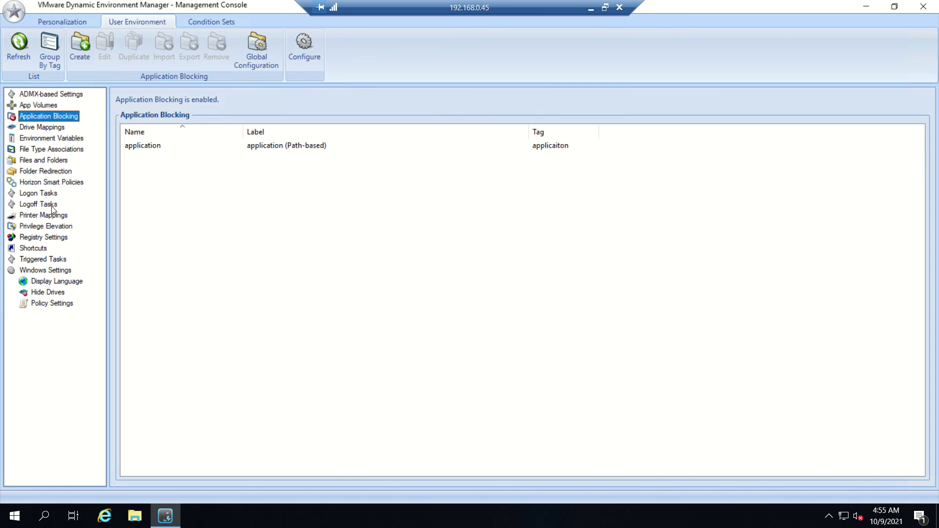
pyautogui.click(43, 250)
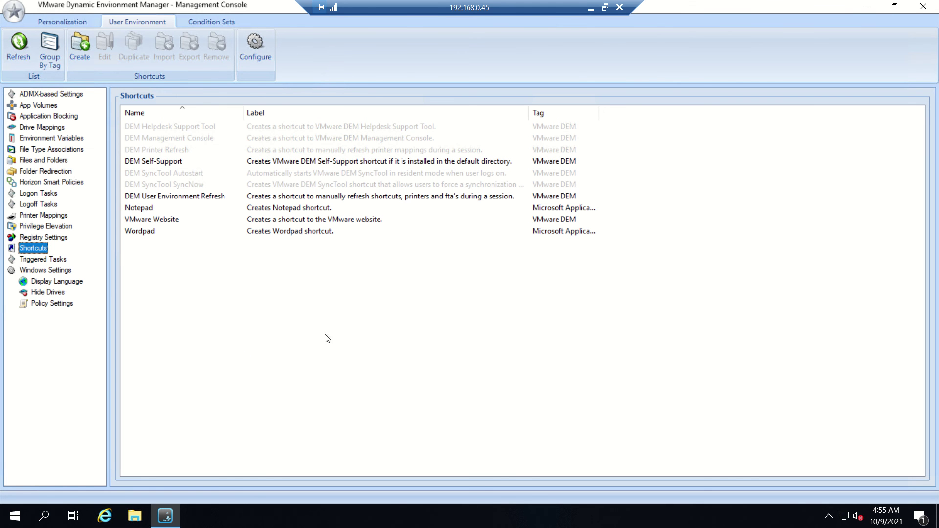
pyautogui.click(590, 8)
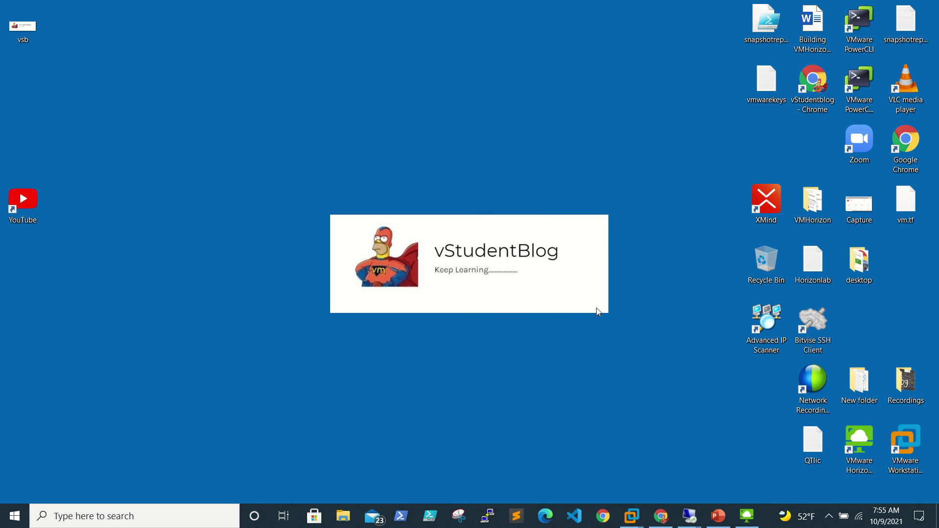
pyautogui.moveTo(391, 7)
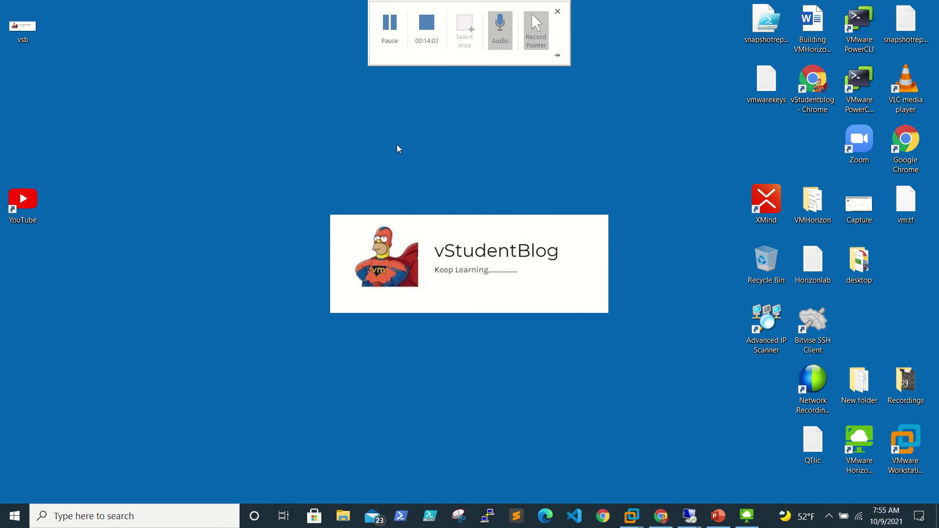